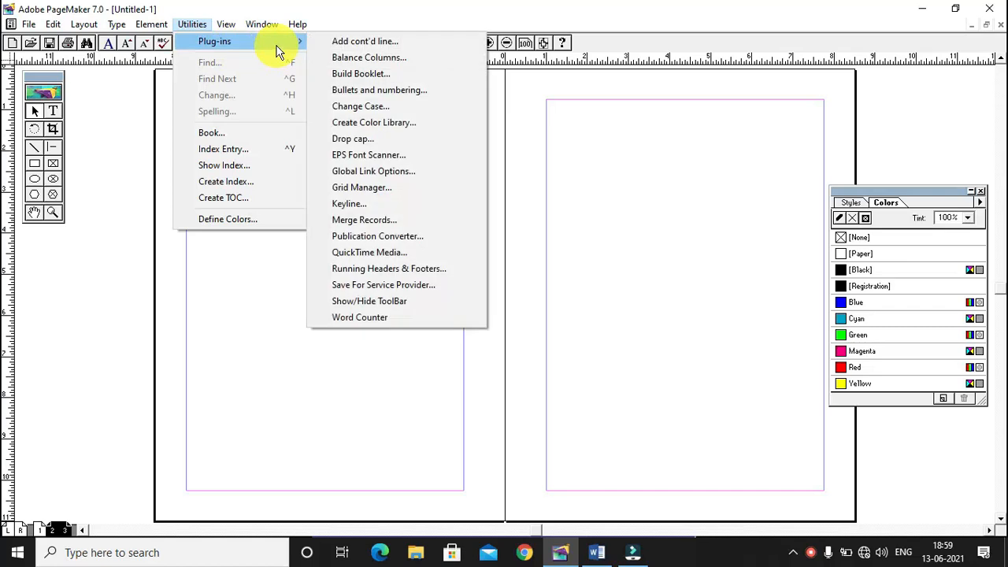
# Step: Go to page 1 of the publication
pyautogui.moveTo(293, 41)
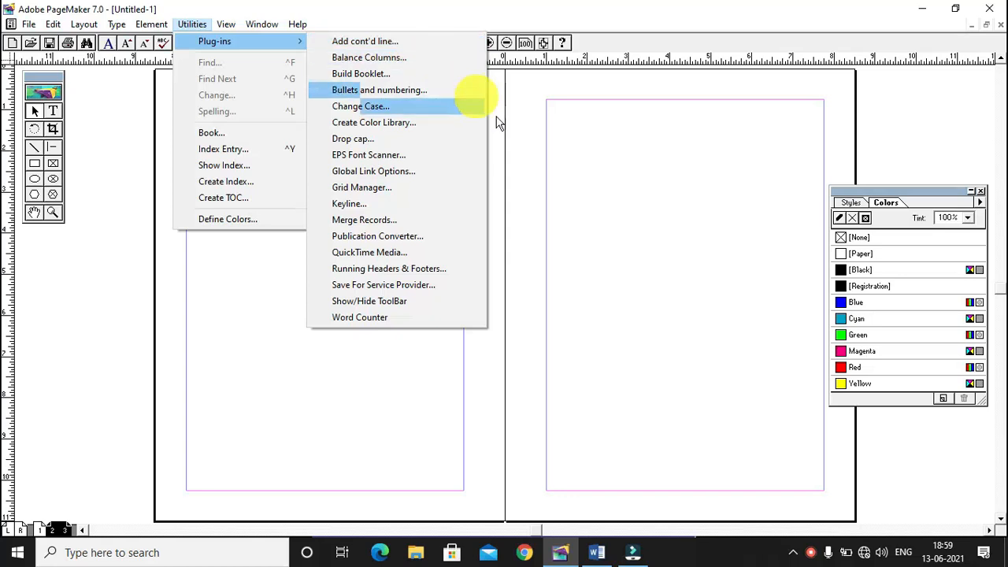
pyautogui.click(553, 155)
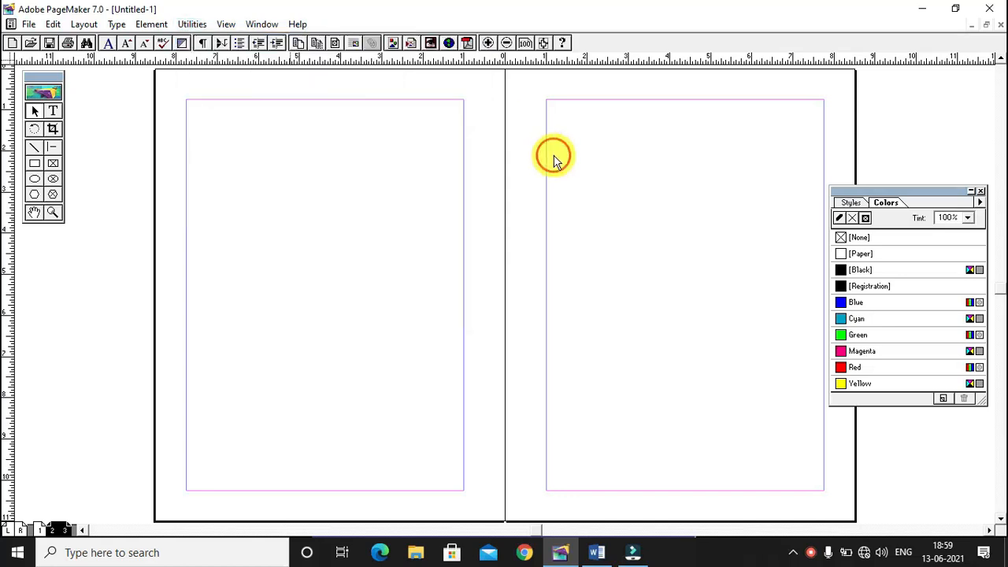
pyautogui.click(40, 530)
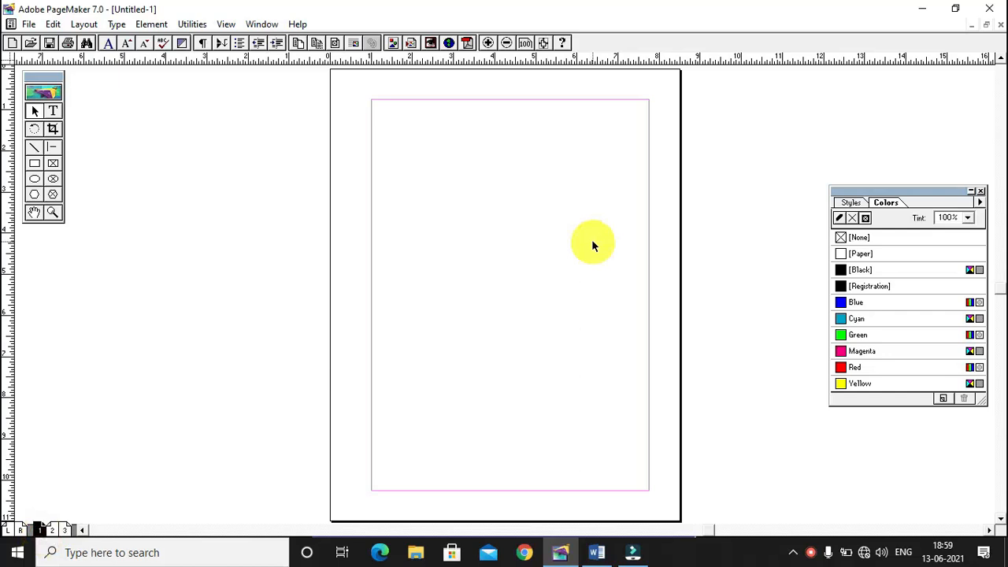
# Step: Switch to Word, generate sample text with =rand(10,8), and copy the whole document text
pyautogui.click(598, 554)
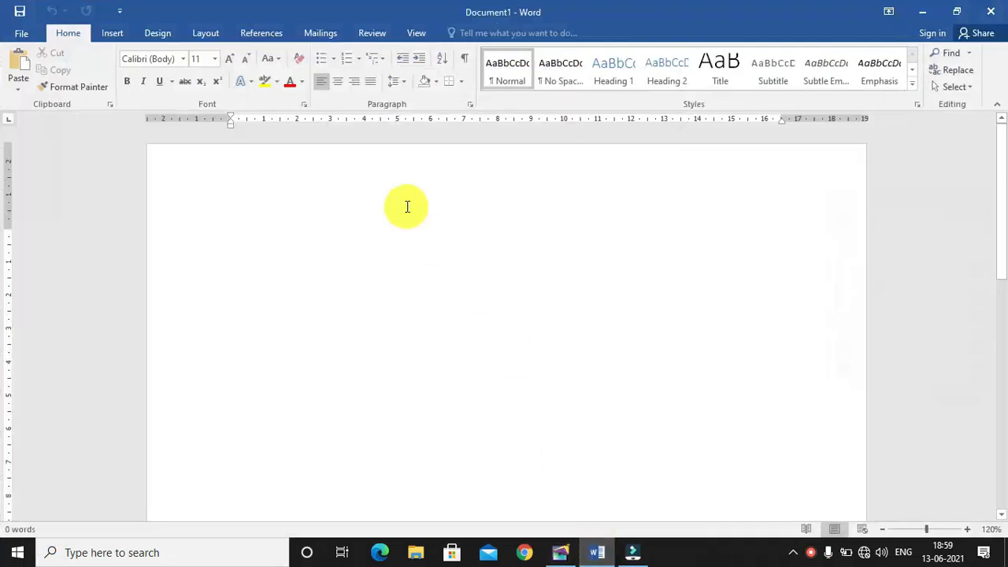
pyautogui.write('=')
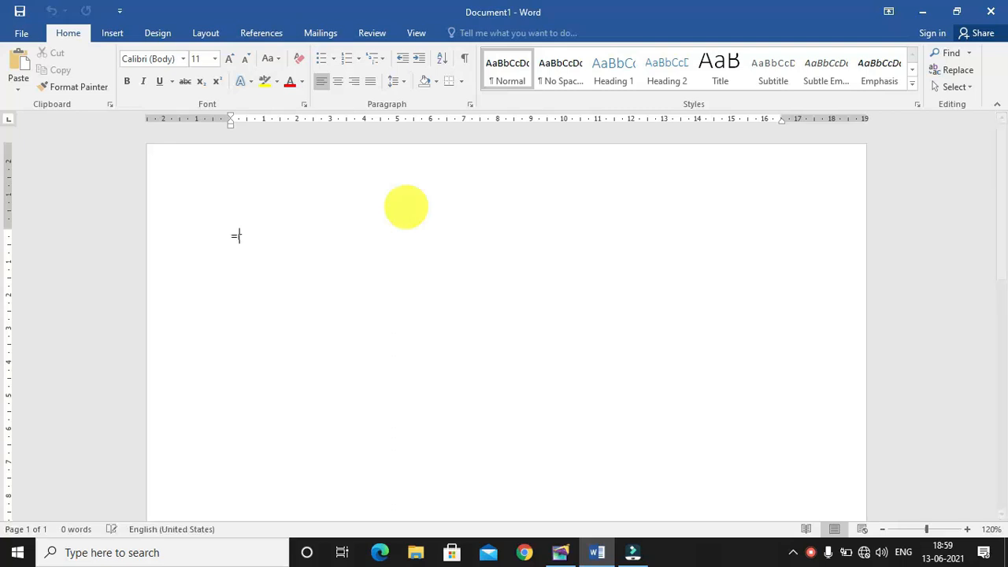
pyautogui.write('rand(')
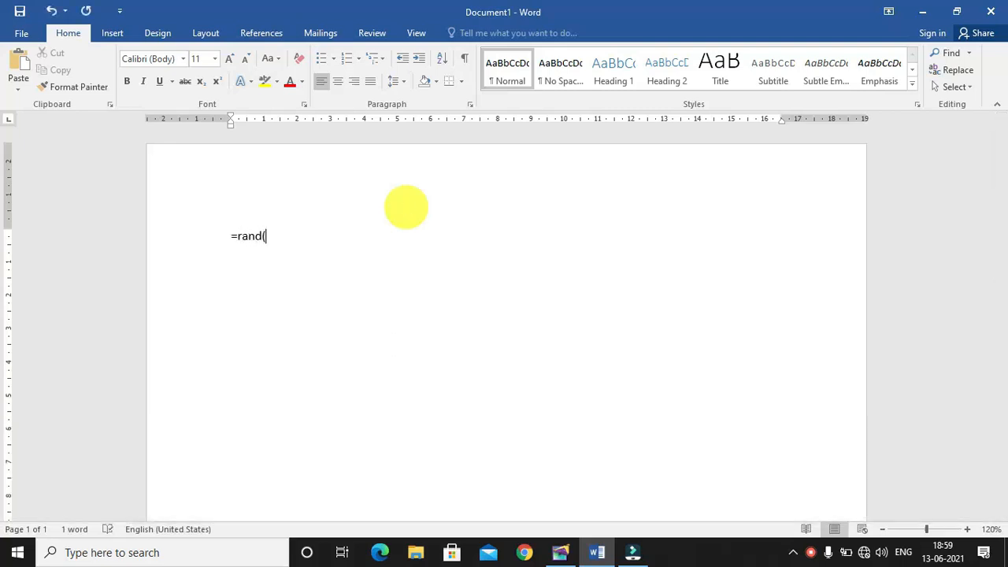
pyautogui.write('10,8)')
pyautogui.press('Return')
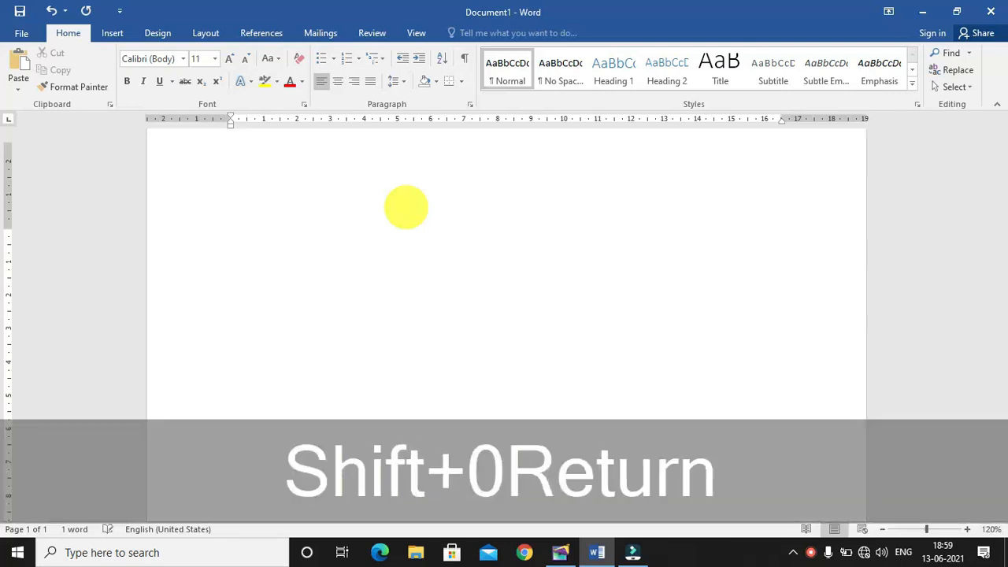
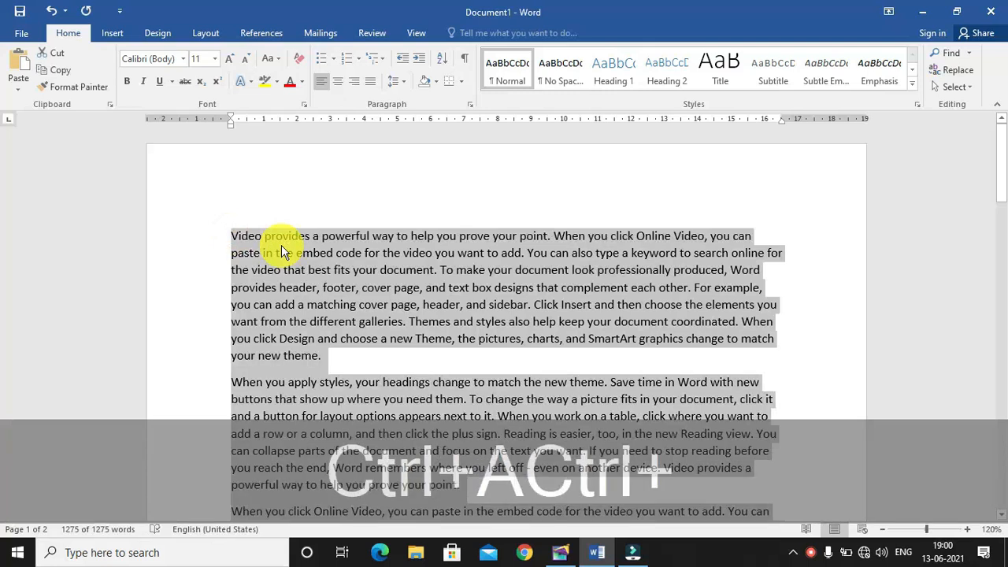
pyautogui.hotkey('ctrl', 'c')
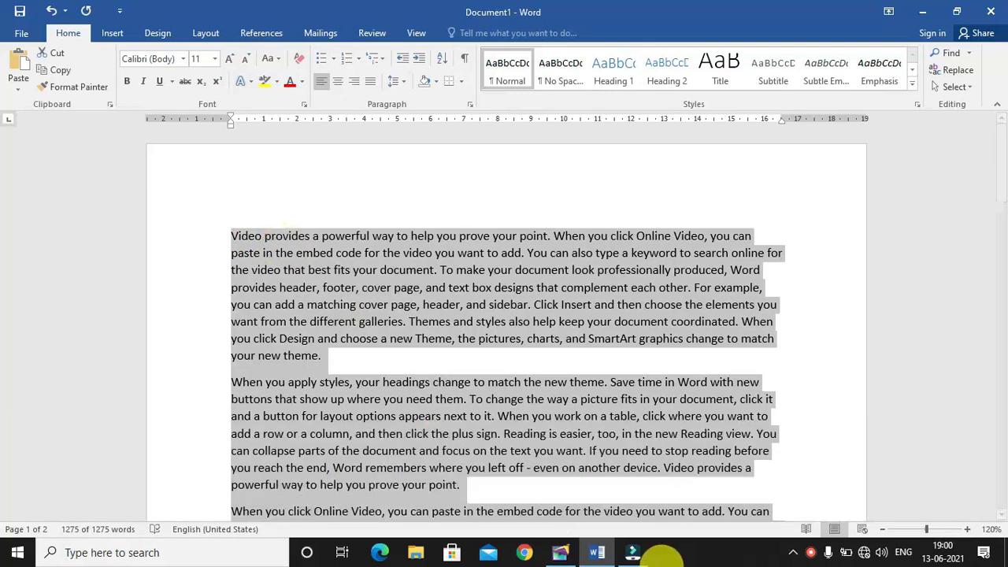
# Step: Switch back to PageMaker and paste the copied text inside the margins of page 1
pyautogui.click(560, 552)
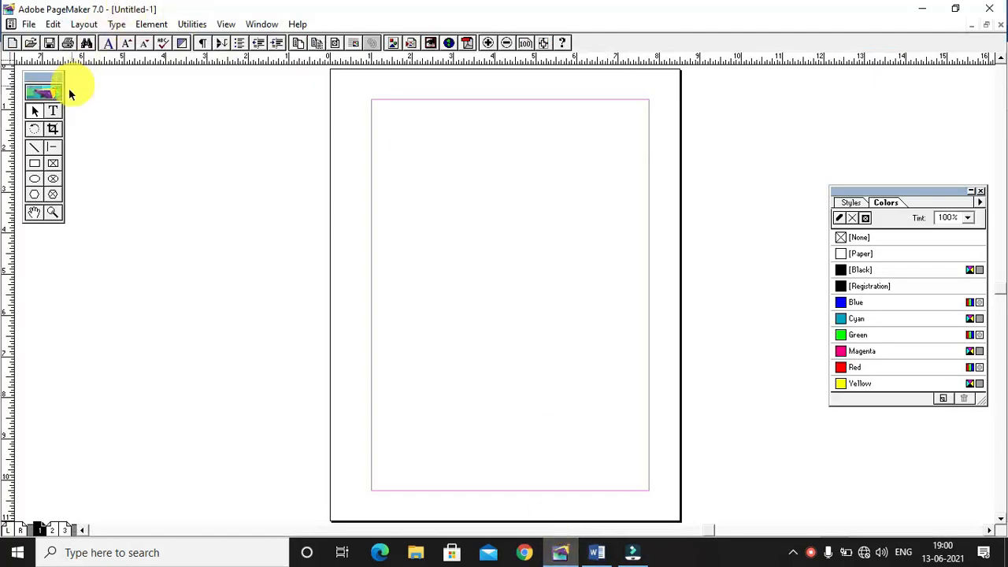
pyautogui.click(53, 111)
pyautogui.click(377, 115)
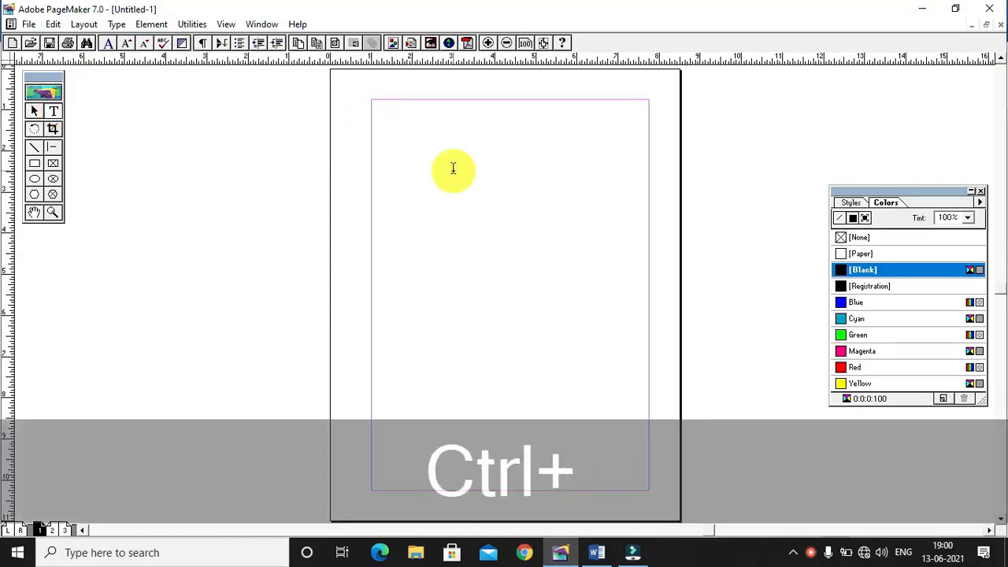
pyautogui.hotkey('ctrl', 'v')
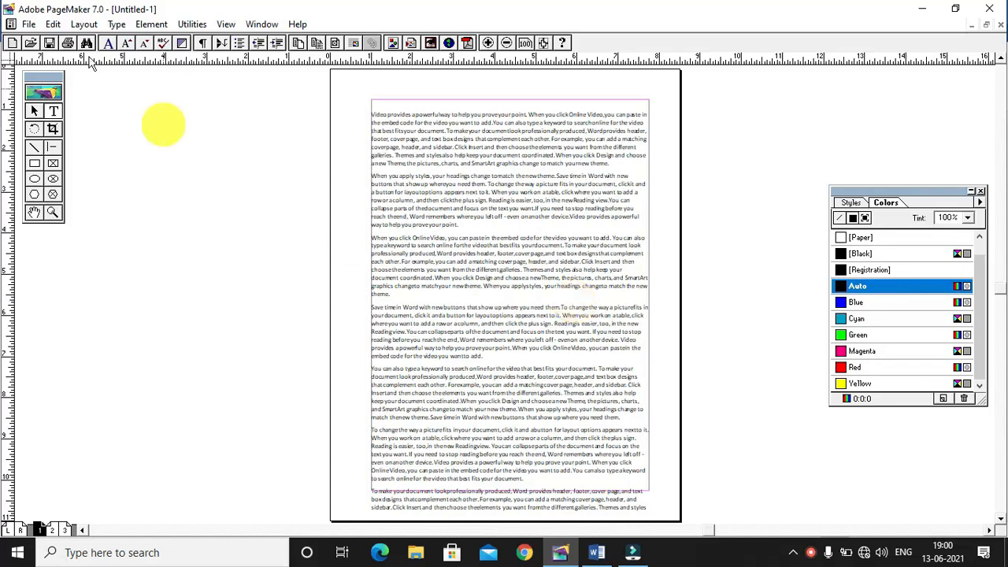
# Step: Shorten the page 1 text block so its lower edge sits above the bottom margin
pyautogui.click(34, 110)
pyautogui.click(592, 449)
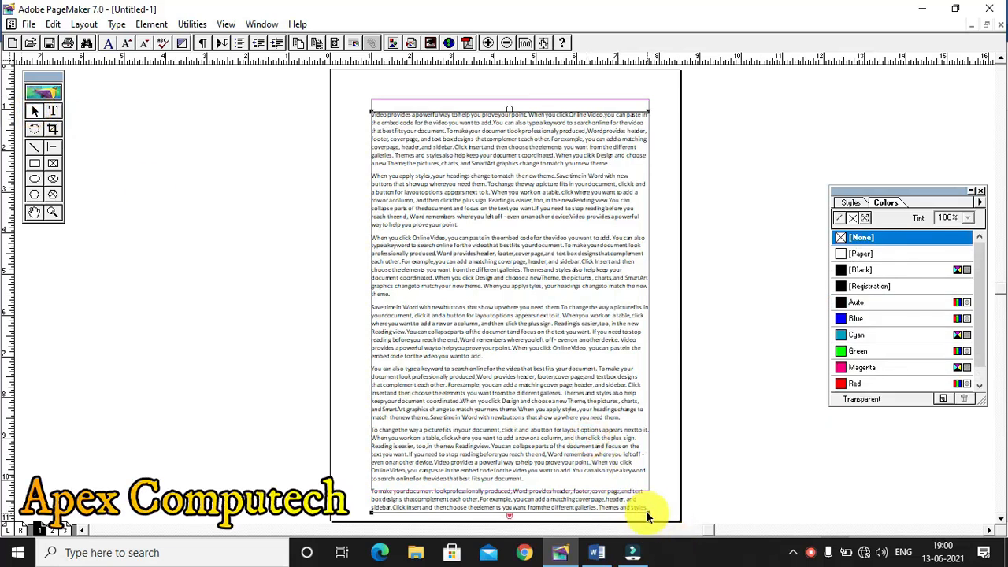
pyautogui.moveTo(650, 515); pyautogui.dragTo(648, 473)
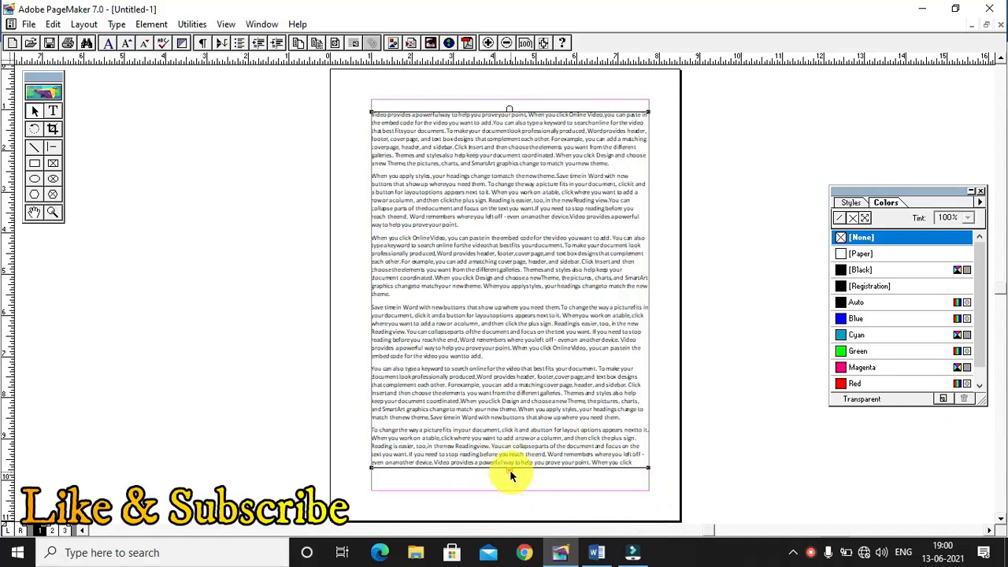
# Step: Flow the overflow text from page 1 into a new text block near the top margin of page 2
pyautogui.click(510, 469)
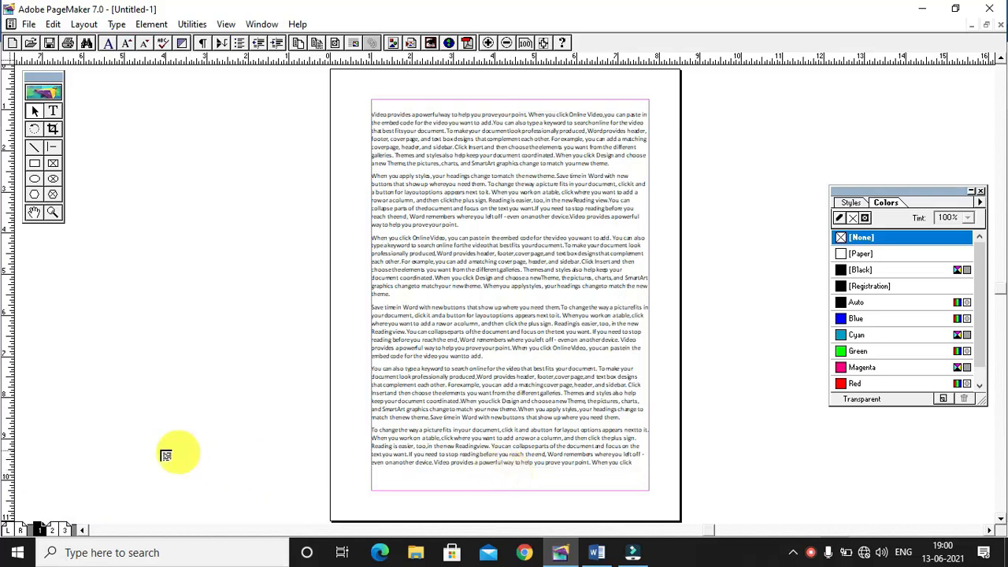
pyautogui.click(55, 531)
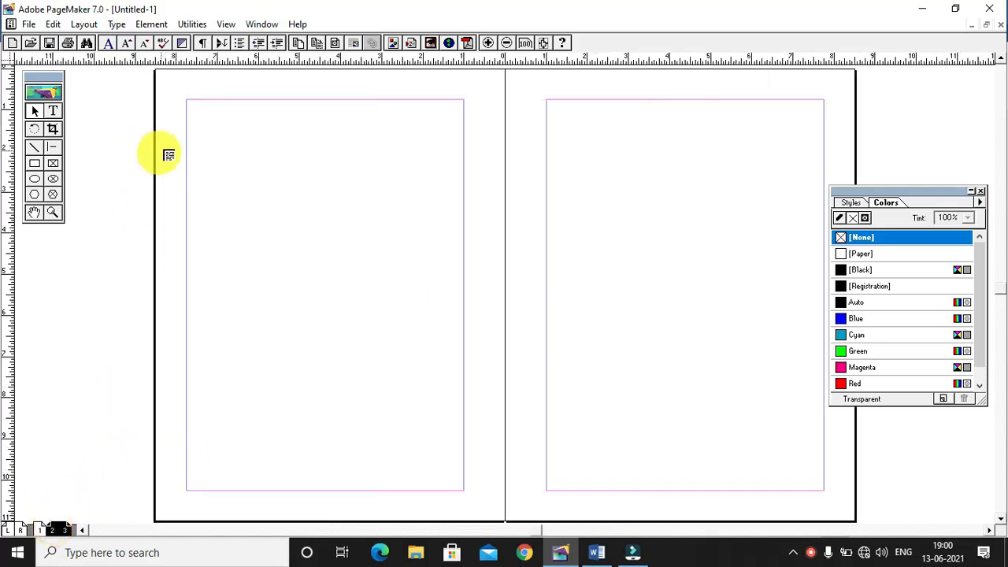
pyautogui.click(187, 123)
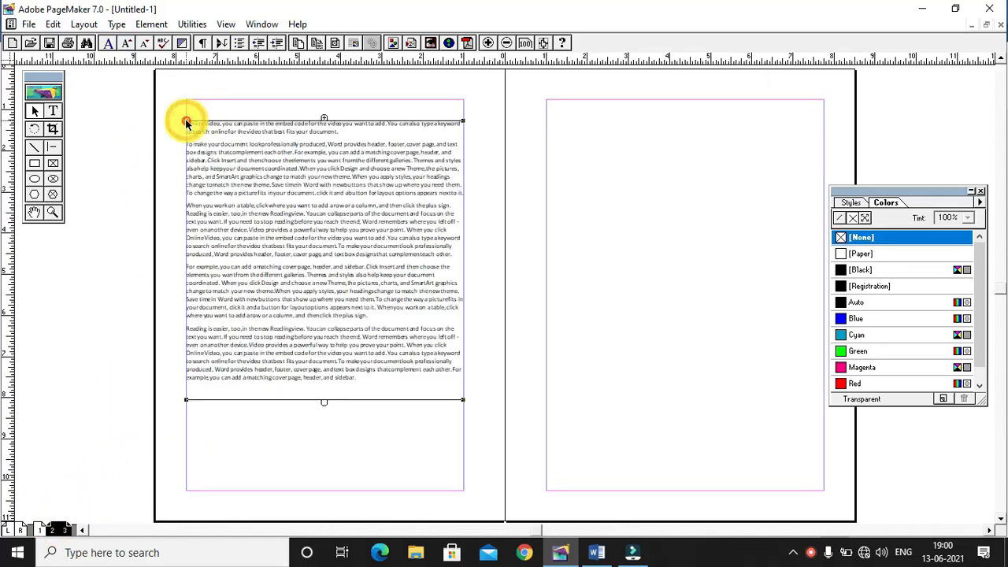
# Step: Return to page 1 and select its text block
pyautogui.click(39, 531)
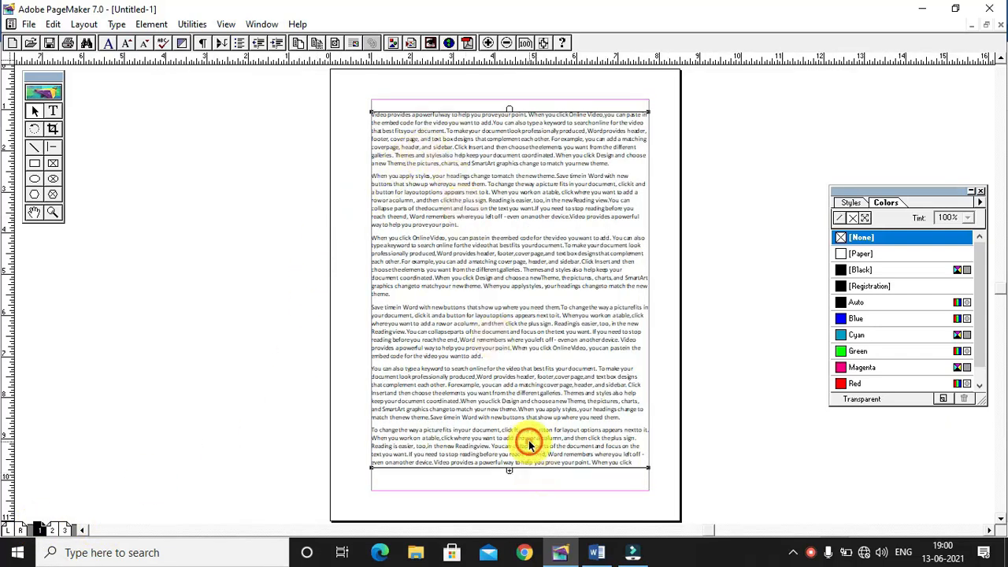
pyautogui.click(52, 531)
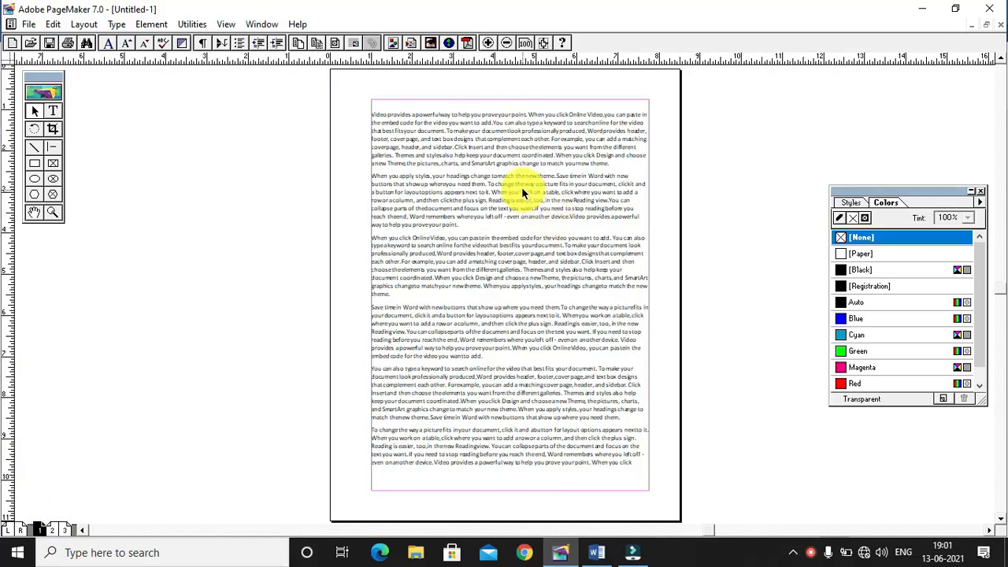
pyautogui.click(196, 25)
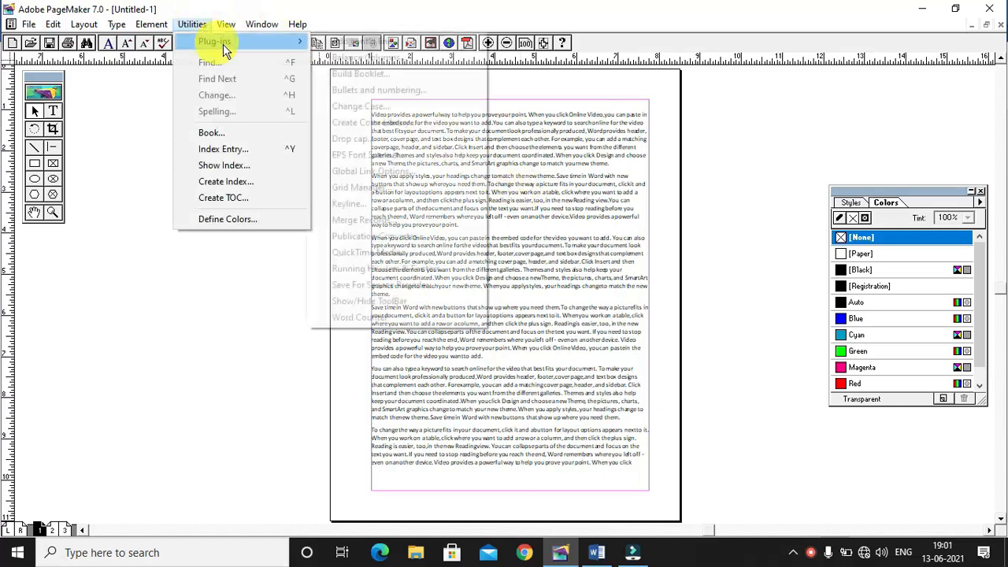
pyautogui.moveTo(309, 44)
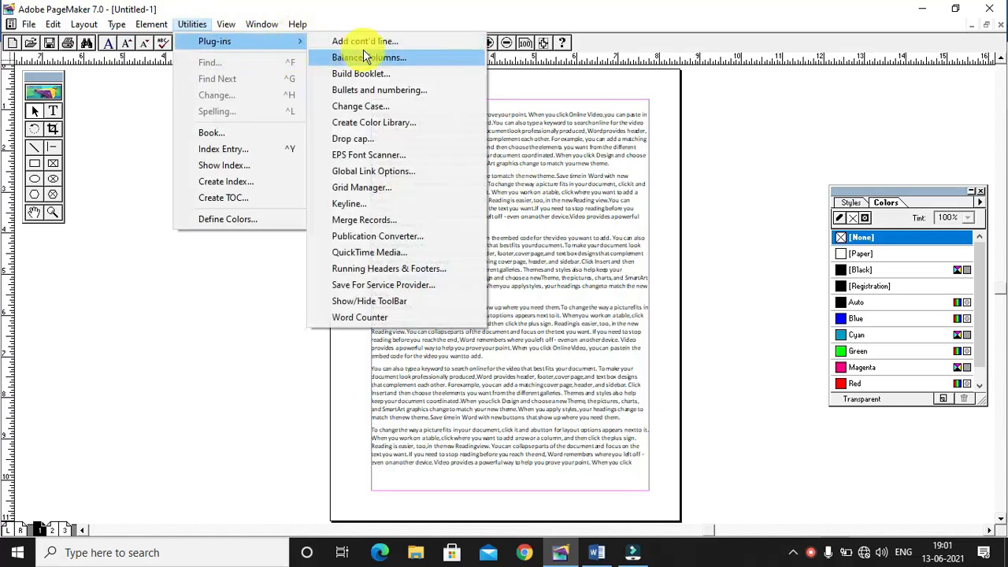
pyautogui.click(551, 180)
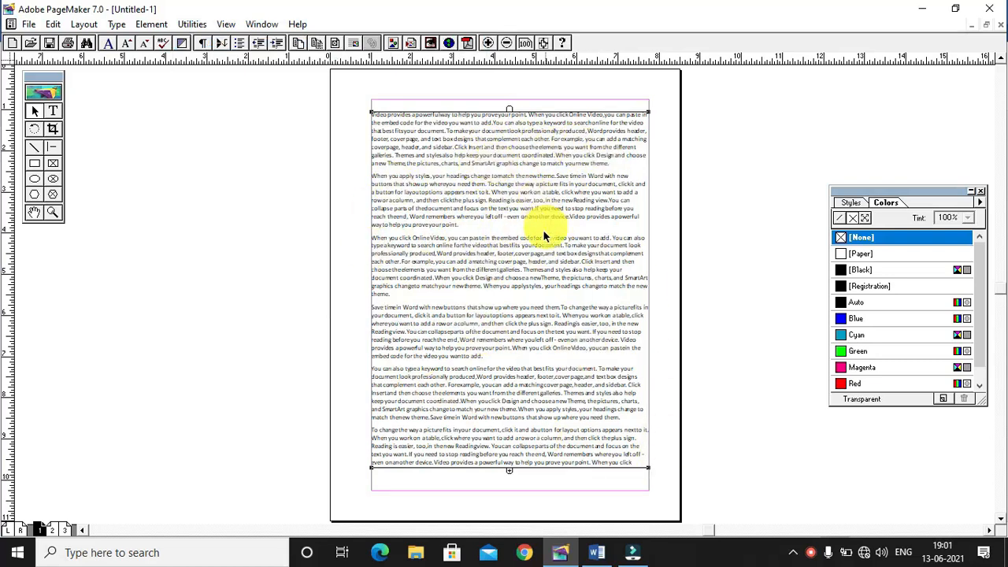
# Step: Try to add a continuation notice at the top of the page 1 text block with the Add cont'd line plug-in
pyautogui.click(190, 23)
pyautogui.moveTo(234, 43)
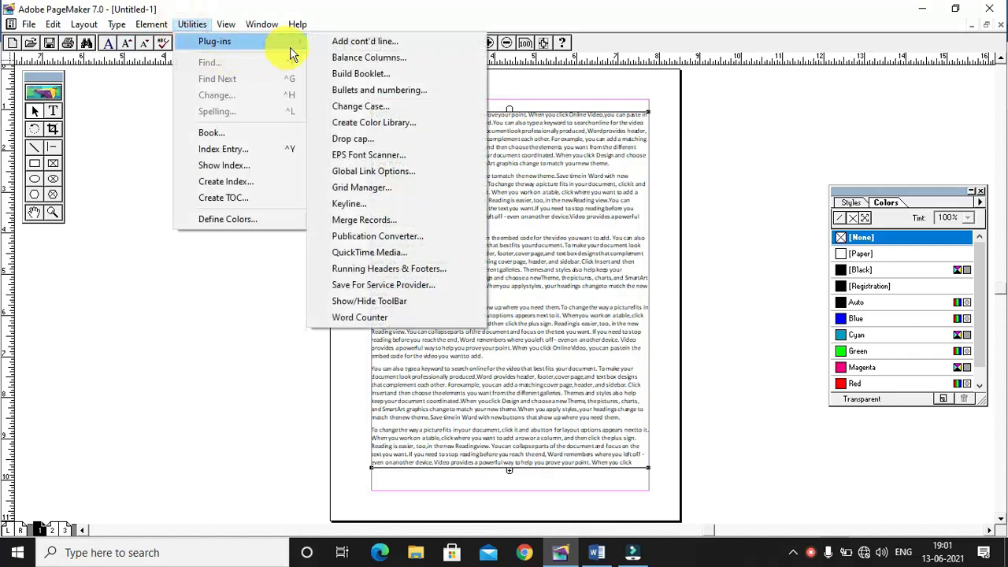
pyautogui.click(337, 44)
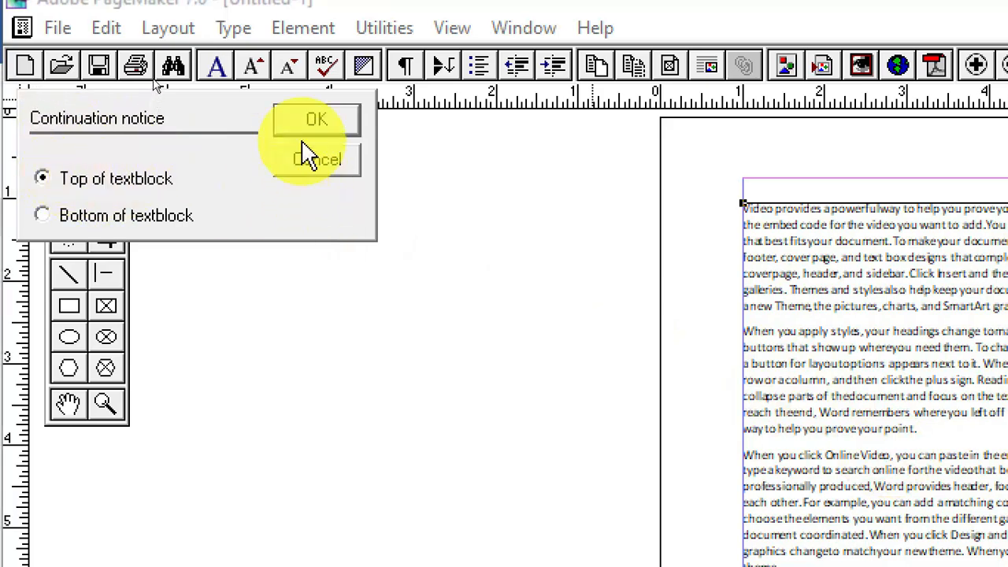
pyautogui.click(316, 118)
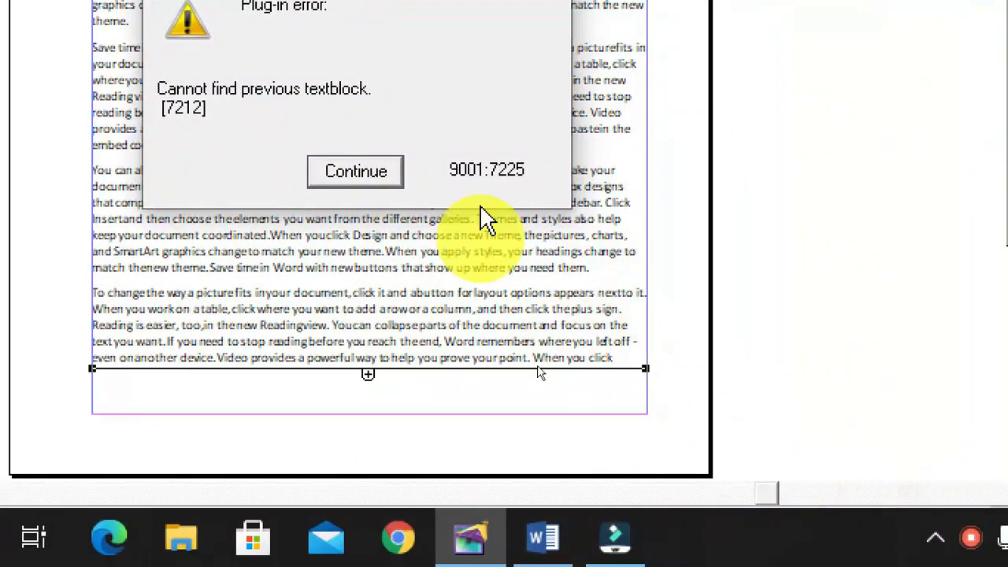
pyautogui.click(361, 269)
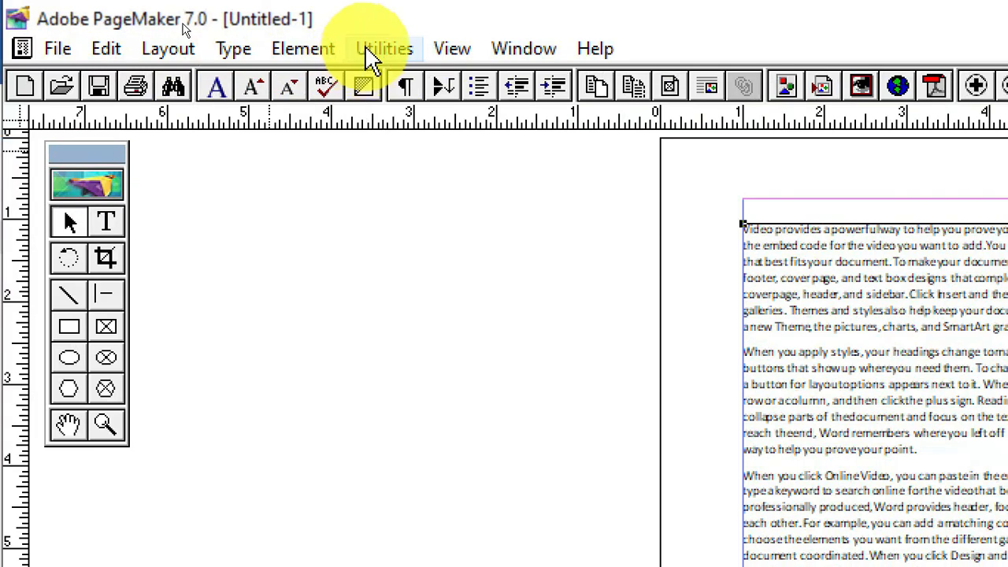
# Step: Add a continuation notice at the bottom of the page 1 text block with the Add cont'd line plug-in
pyautogui.click(378, 49)
pyautogui.moveTo(461, 95)
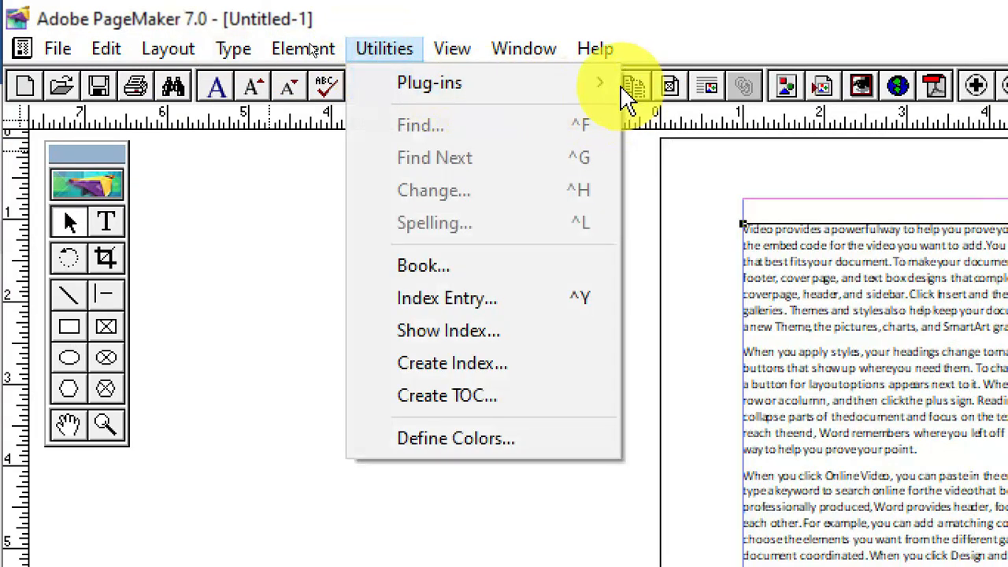
pyautogui.click(657, 83)
pyautogui.click(310, 142)
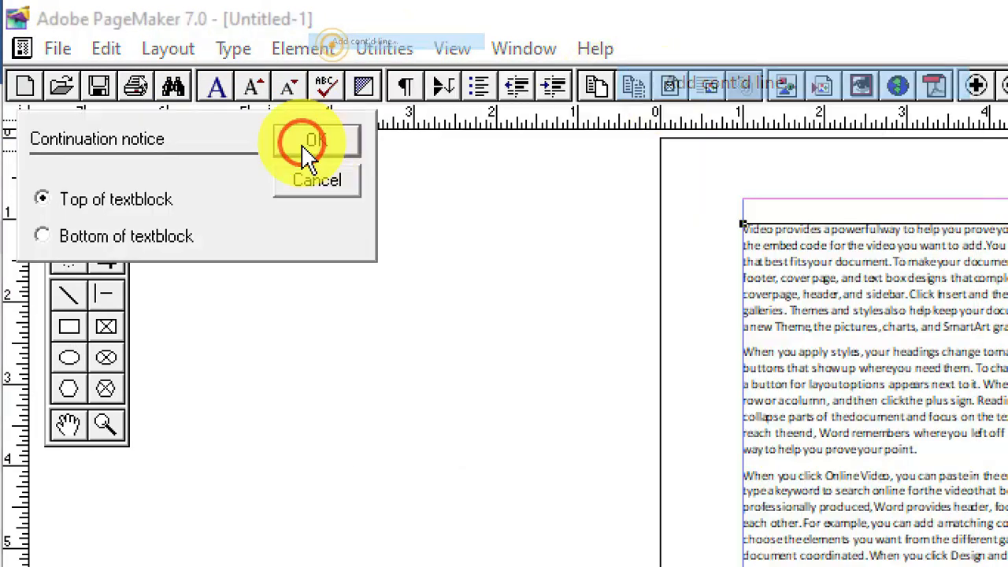
pyautogui.click(101, 240)
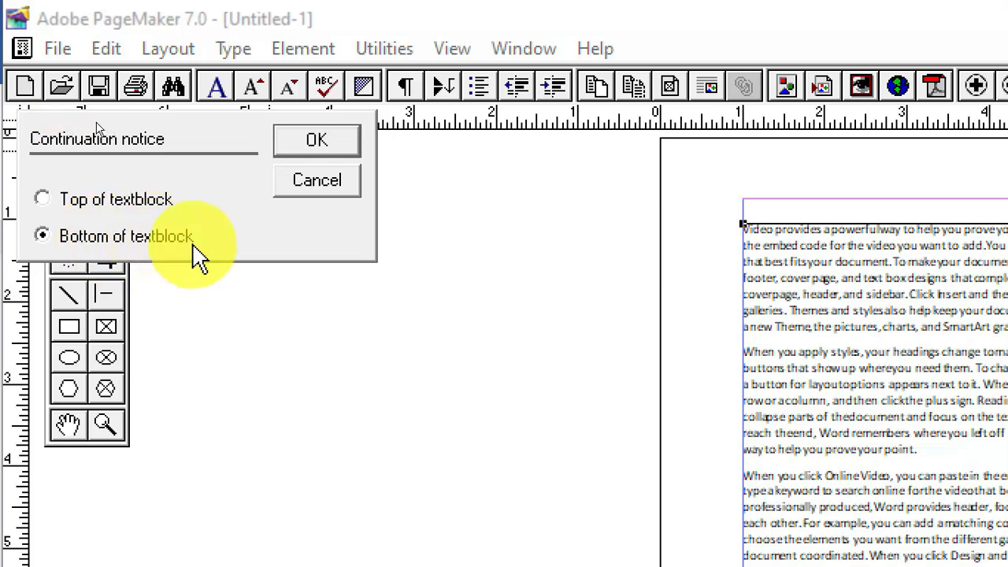
pyautogui.click(308, 146)
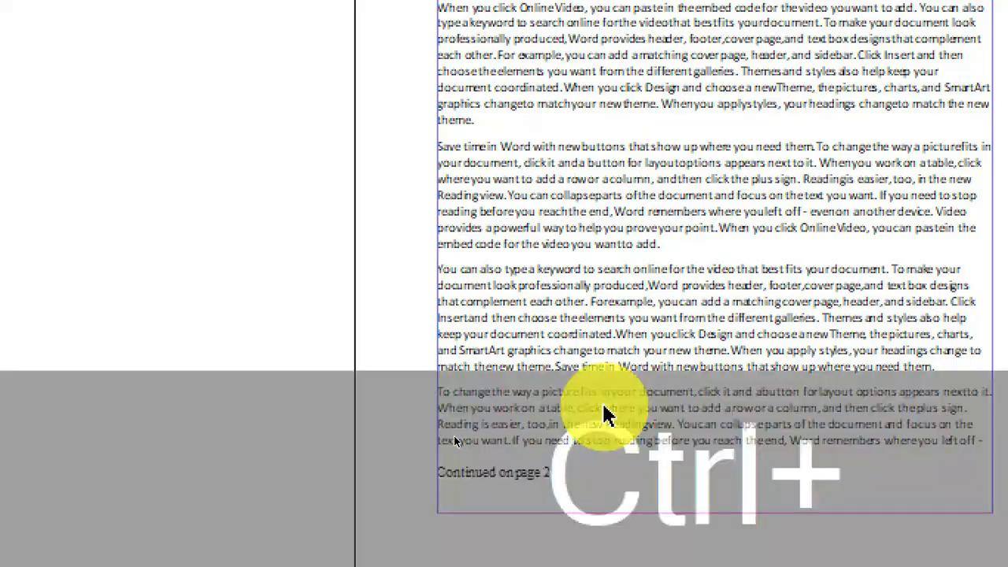
pyautogui.hotkey('ctrl', '4')
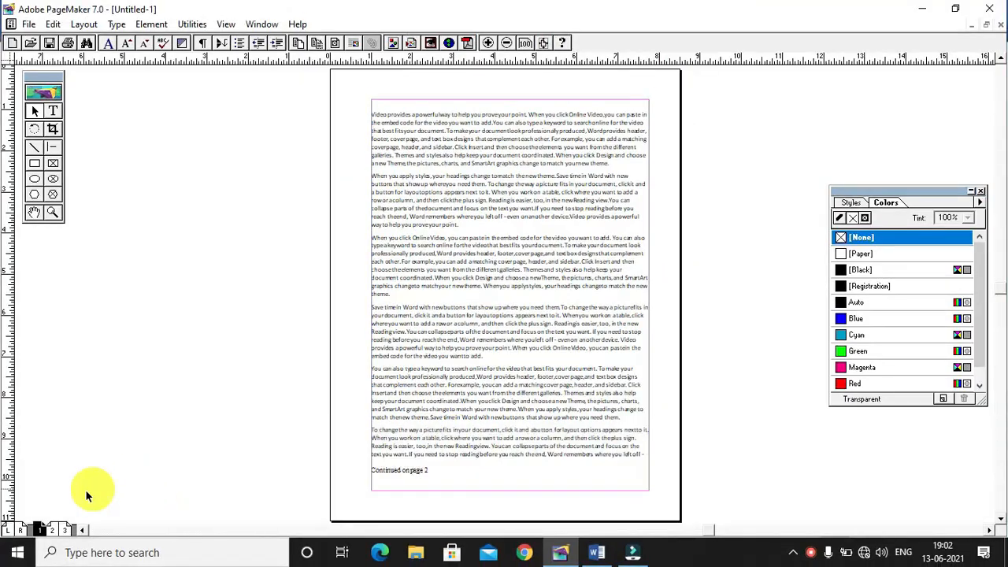
# Step: Add a continuation notice at the top of the page 2 text block with the Add cont'd line plug-in and inspect it at actual size
pyautogui.click(54, 529)
pyautogui.click(236, 270)
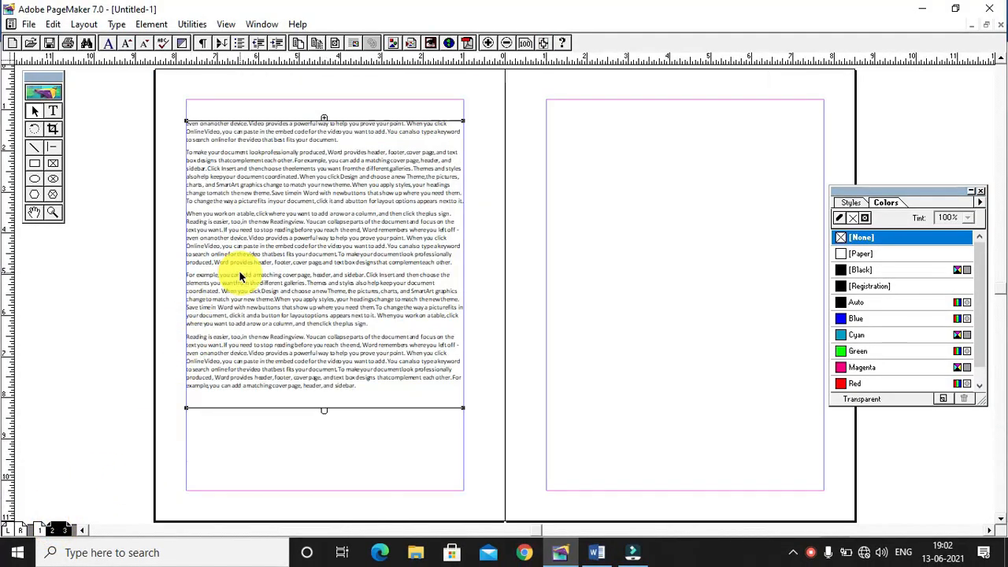
pyautogui.click(193, 24)
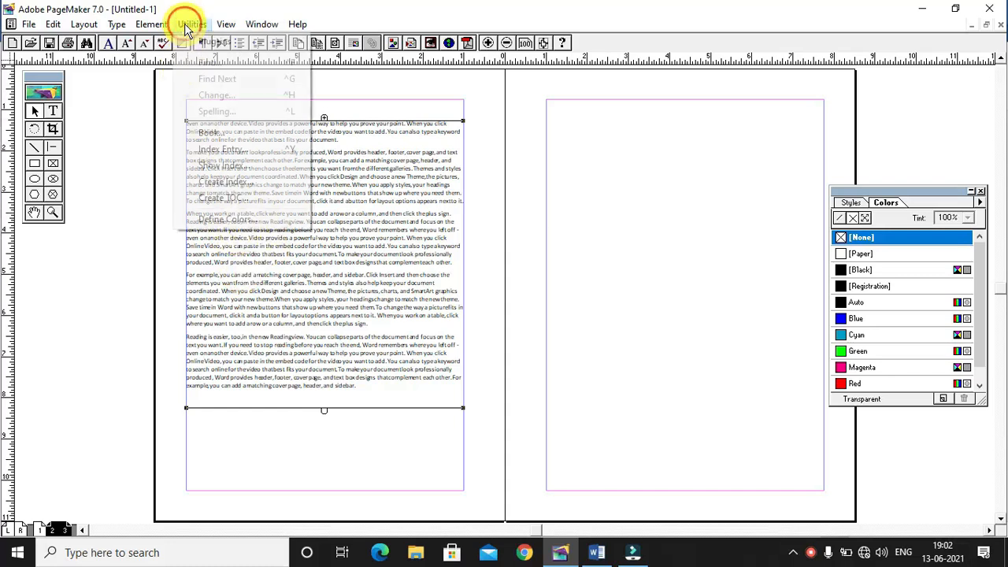
pyautogui.moveTo(203, 41)
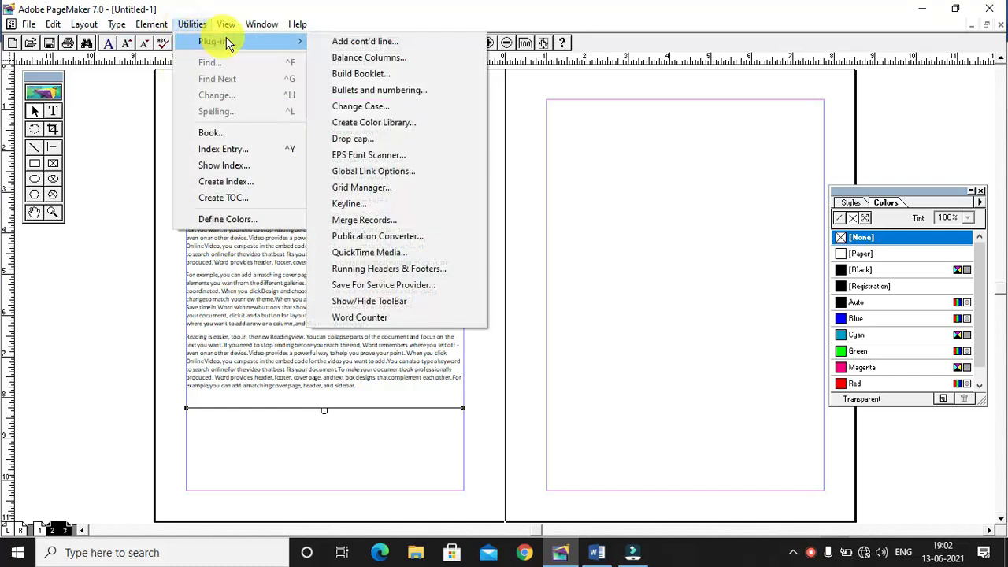
pyautogui.click(338, 41)
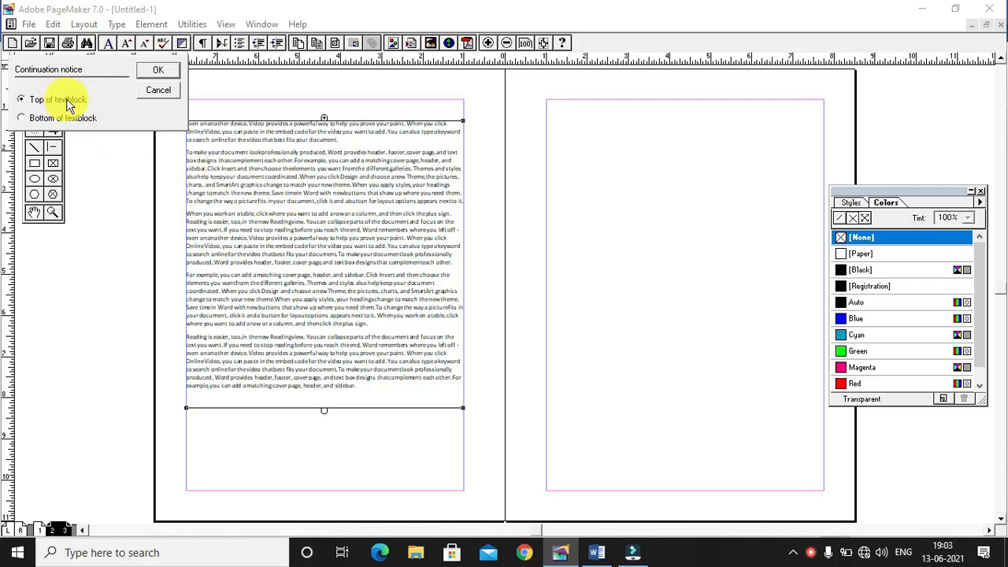
pyautogui.click(155, 71)
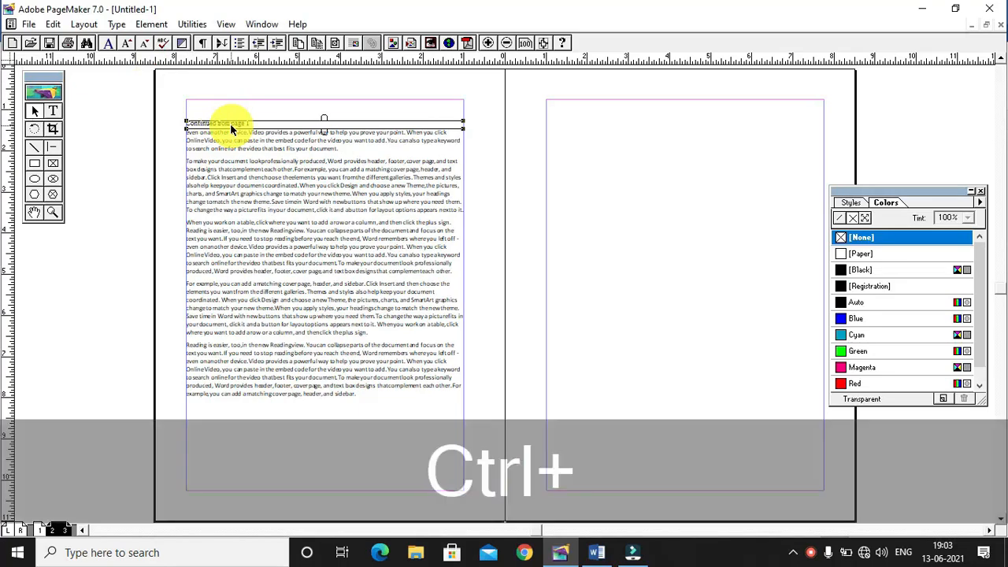
pyautogui.hotkey('ctrl', '1')
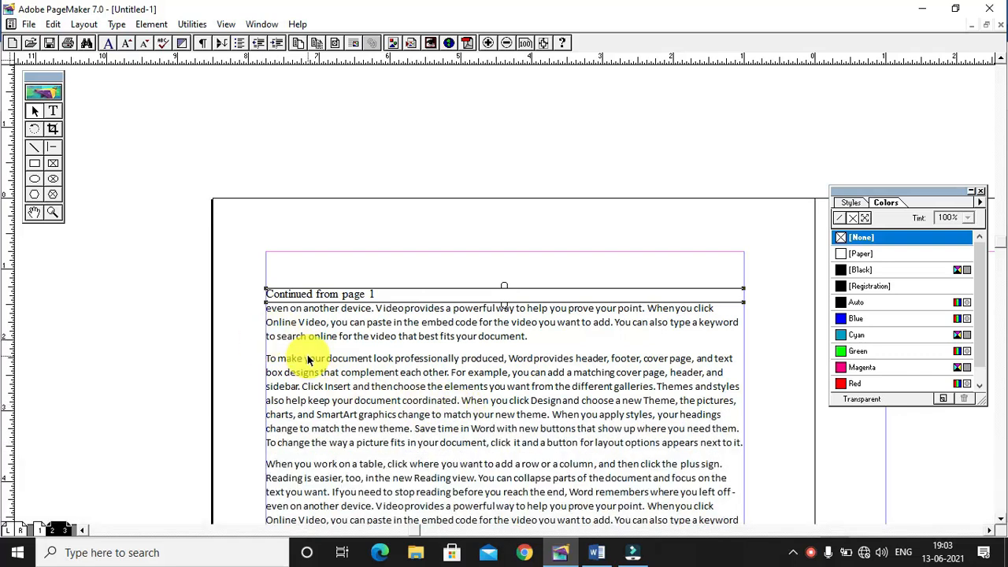
pyautogui.click(35, 212)
pyautogui.moveTo(434, 497); pyautogui.dragTo(449, 227)
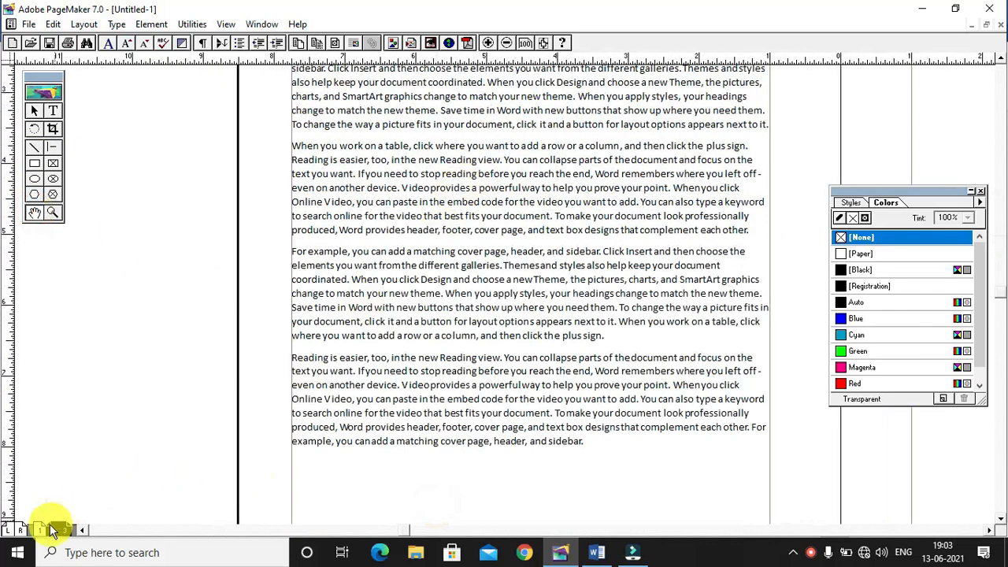
# Step: Move the page 2 text block onto page 3 and delete the continuation notice left on page 2
pyautogui.click(41, 529)
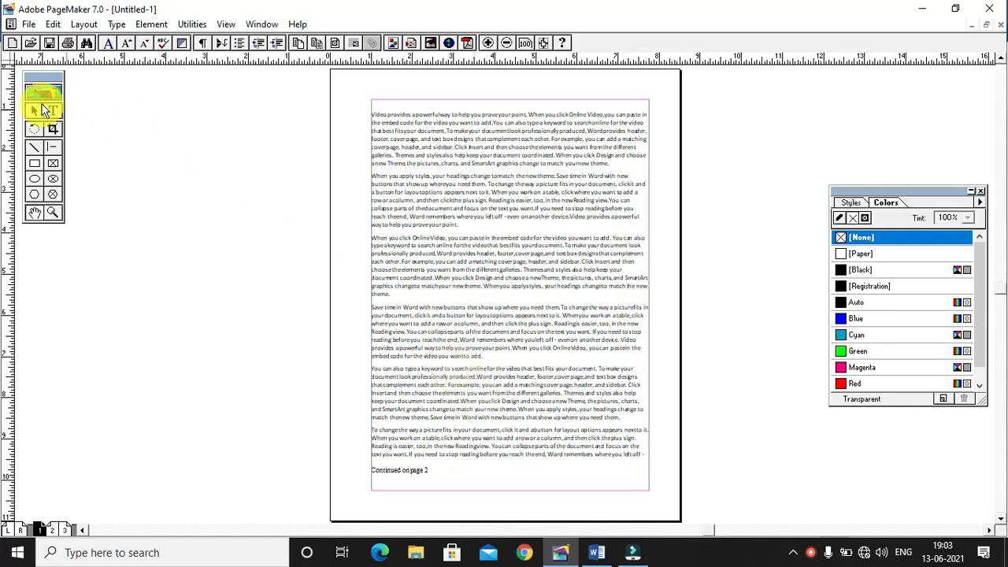
pyautogui.click(52, 530)
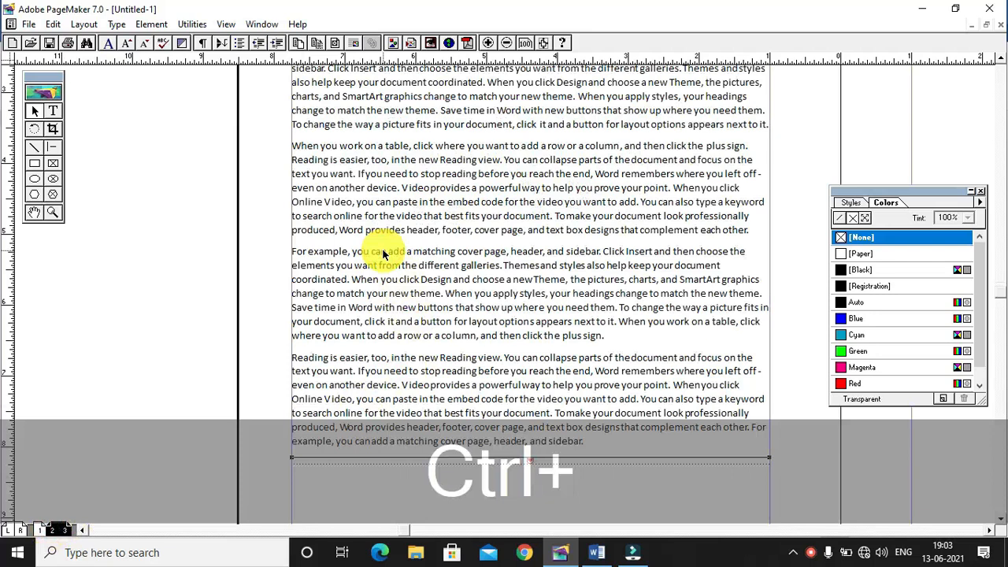
pyautogui.hotkey('ctrl', '0')
pyautogui.moveTo(327, 240); pyautogui.dragTo(686, 243)
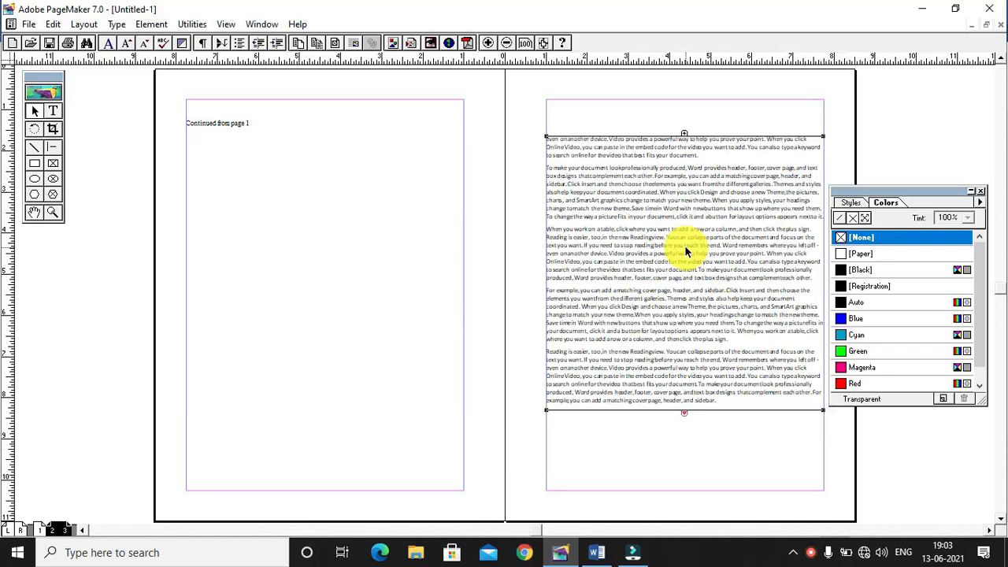
pyautogui.click(227, 125)
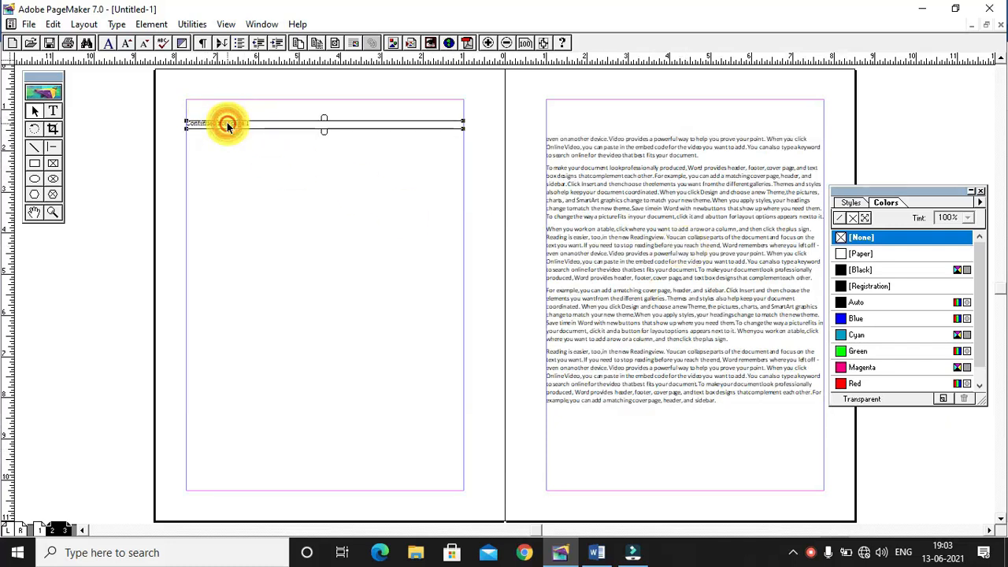
pyautogui.press('Delete')
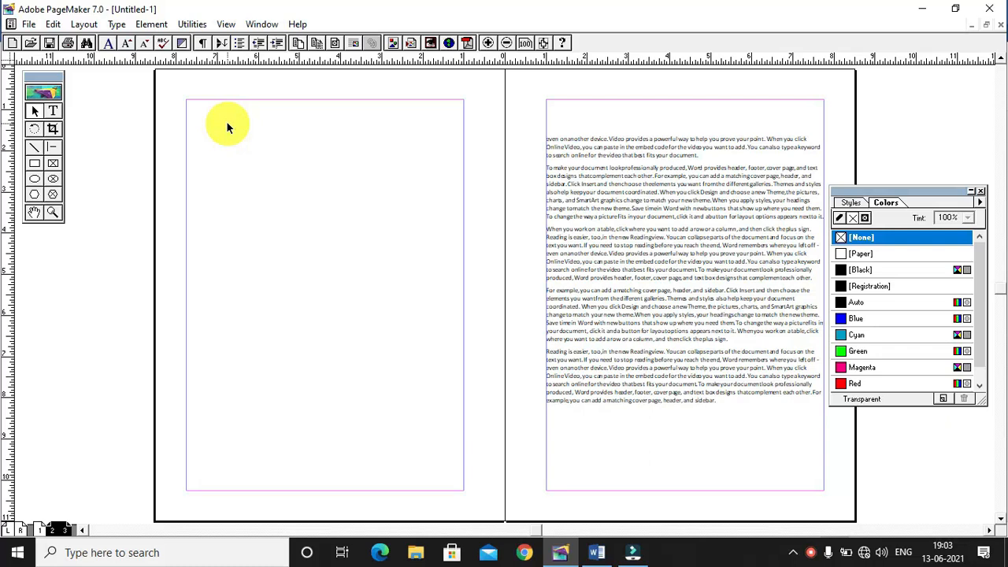
# Step: Add a continuation notice at the top of the page 3 text block with the Add cont'd line plug-in
pyautogui.click(648, 218)
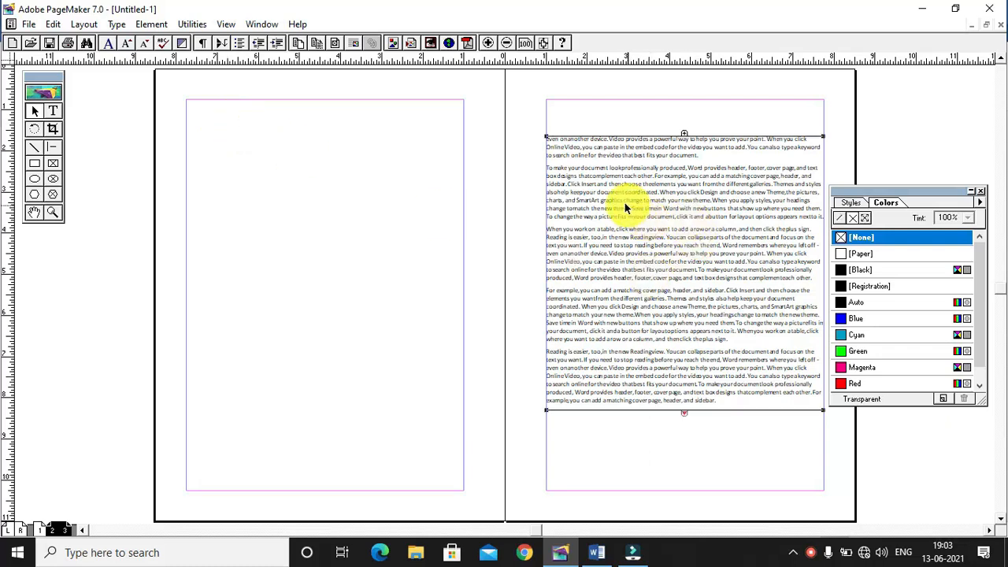
pyautogui.click(197, 24)
pyautogui.moveTo(217, 44)
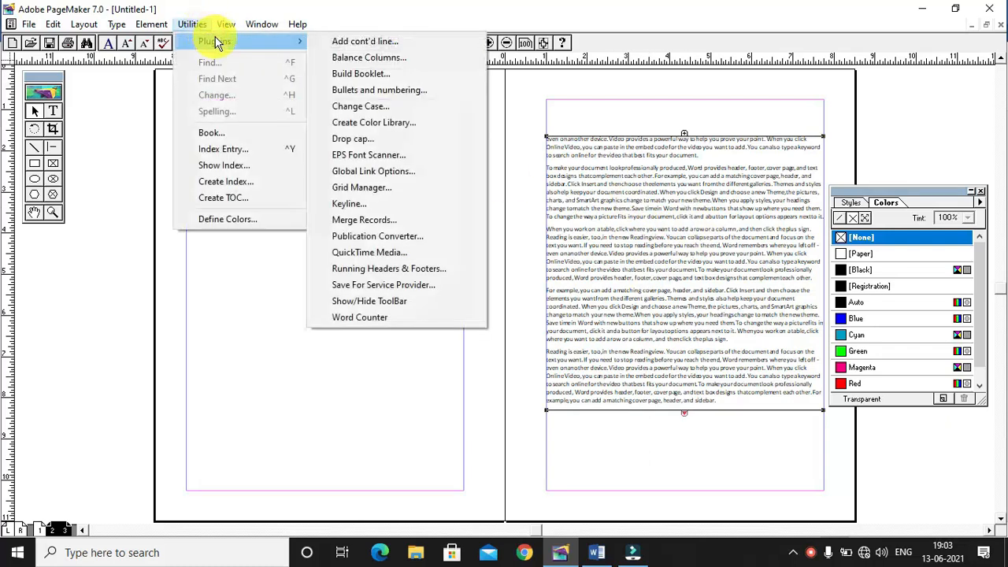
pyautogui.click(351, 44)
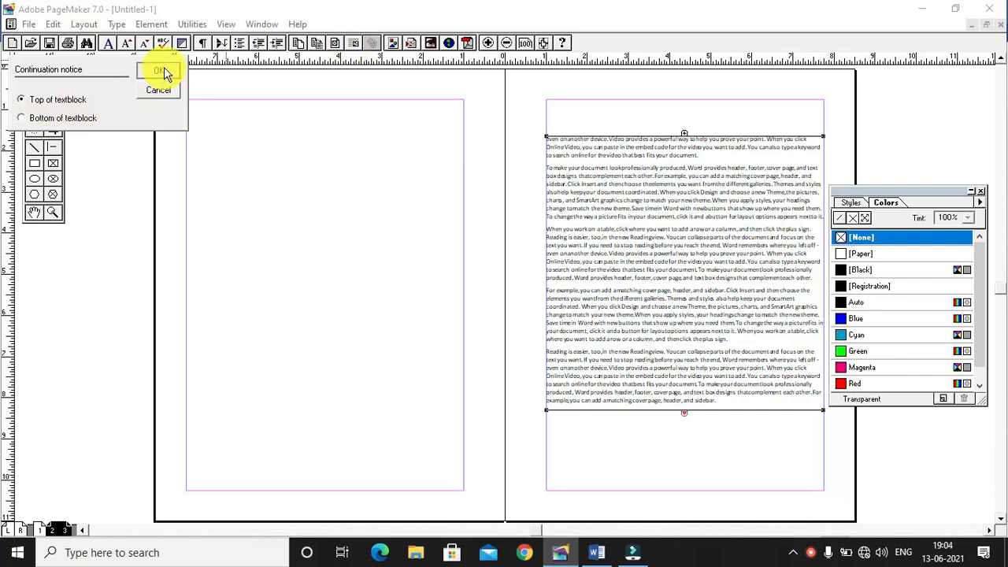
pyautogui.click(160, 72)
pyautogui.click(603, 141)
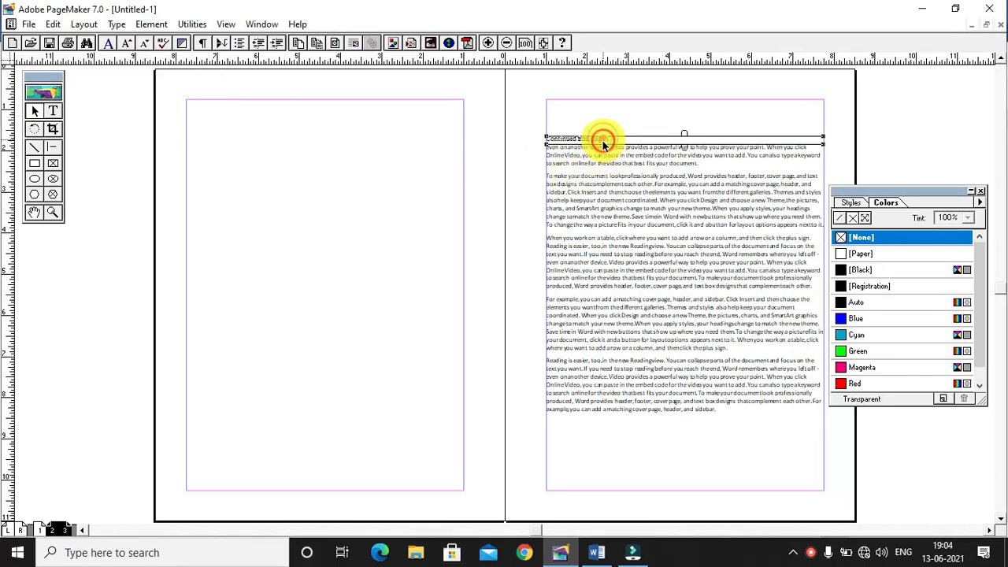
pyautogui.hotkey('ctrl', '1')
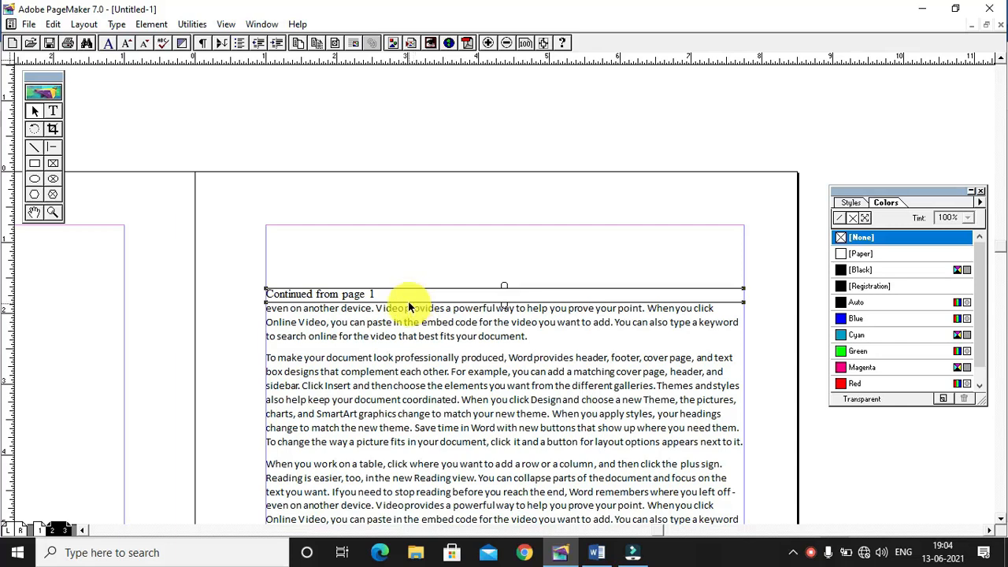
# Step: Delete the text block and its continuation notice from page 1
pyautogui.click(43, 531)
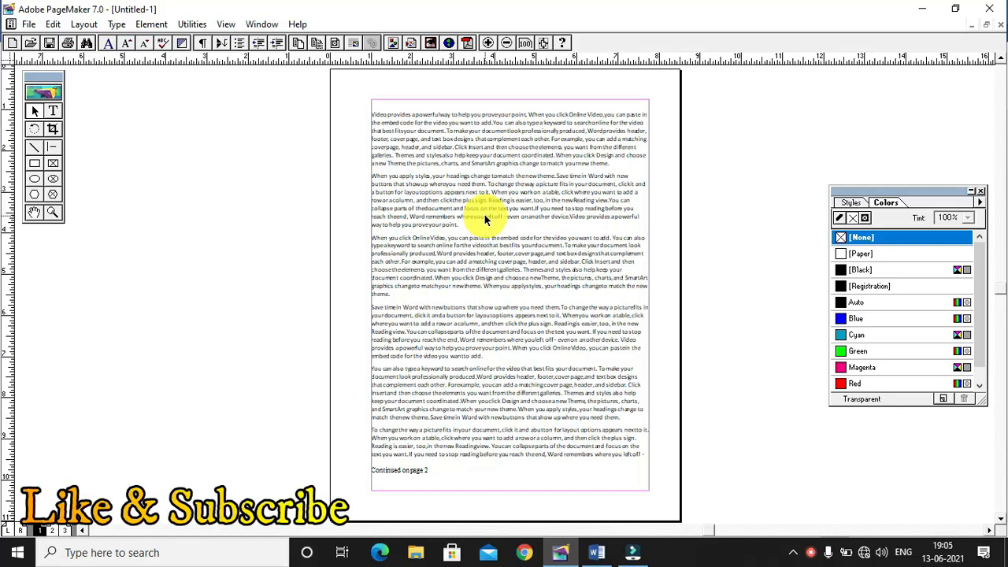
pyautogui.click(429, 211)
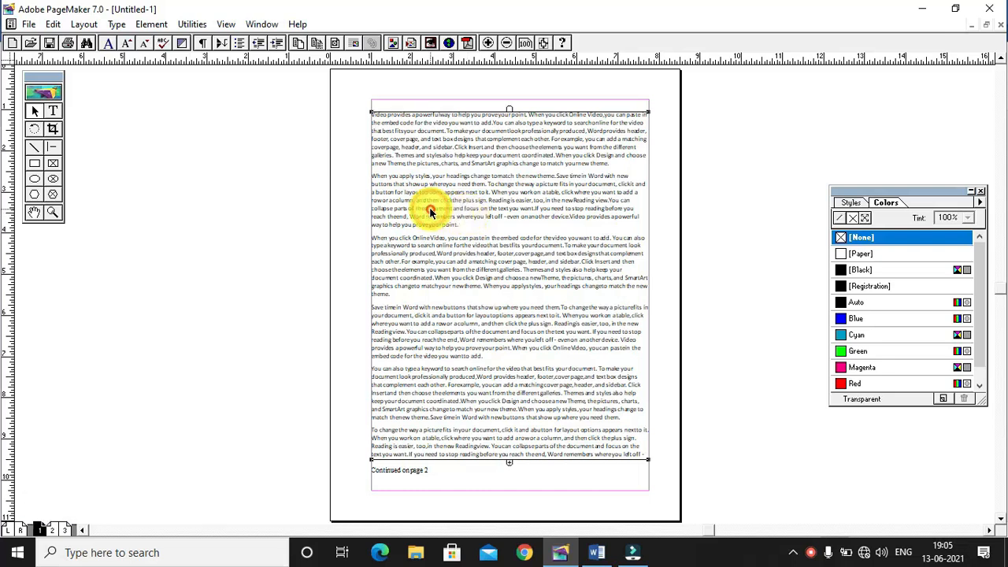
pyautogui.press('Delete')
pyautogui.click(403, 470)
pyautogui.press('Delete')
# Step: Delete the text block and its continuation notice from page 3
pyautogui.click(52, 529)
pyautogui.click(357, 424)
pyautogui.press('Delete')
pyautogui.click(337, 295)
pyautogui.press('Delete')
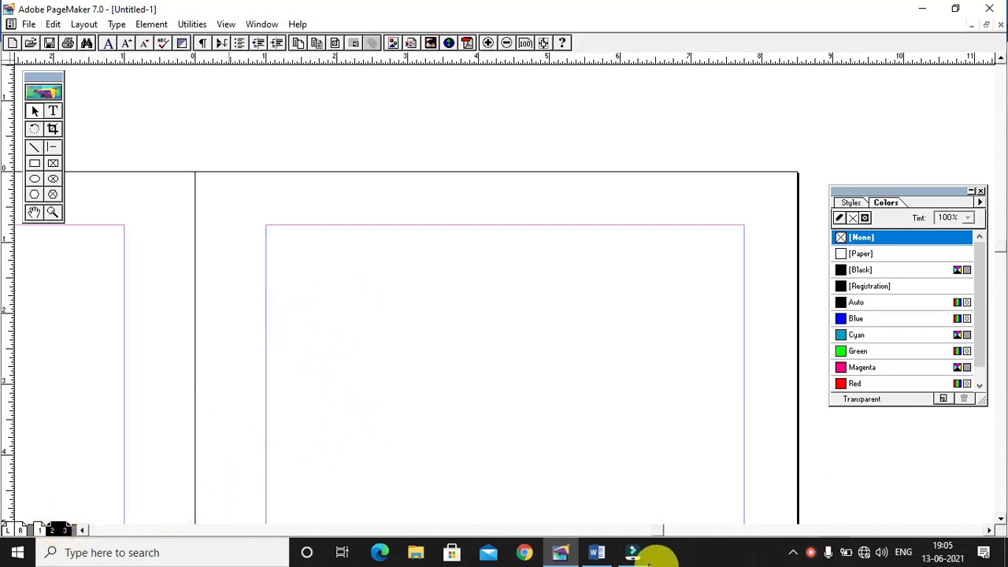
# Step: Switch to Word and copy the document's first paragraph
pyautogui.click(594, 554)
pyautogui.click(229, 233)
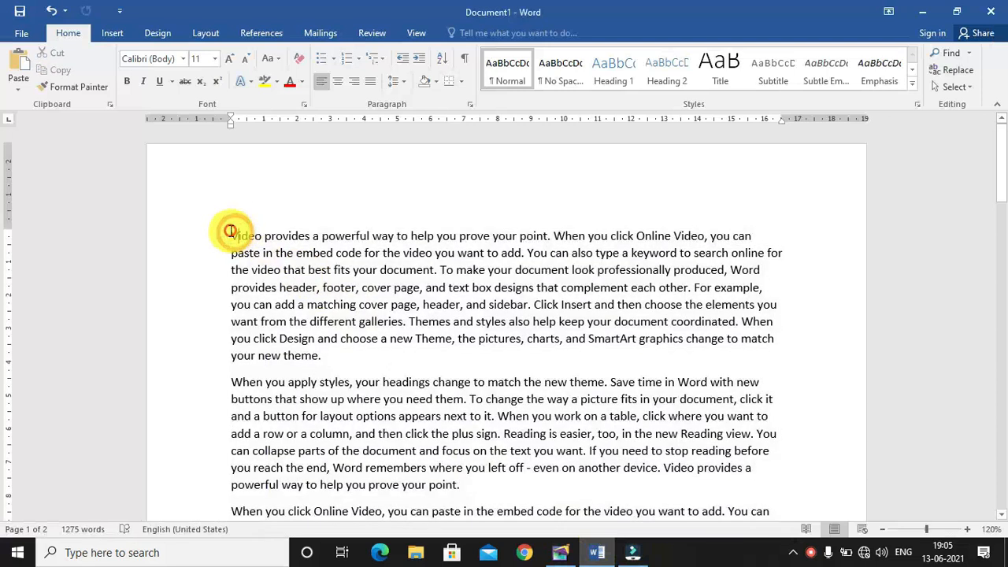
pyautogui.moveTo(252, 244); pyautogui.dragTo(343, 355)
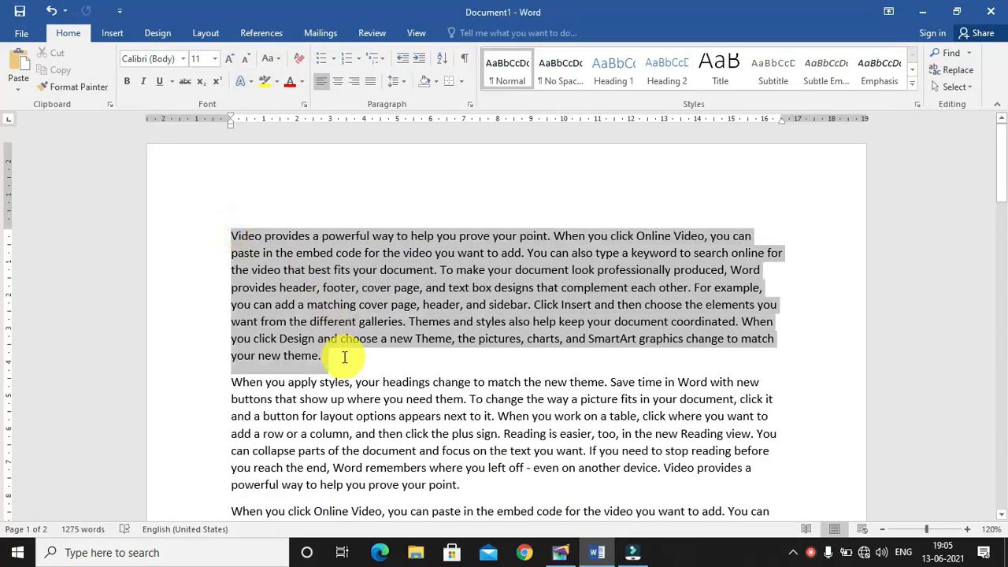
pyautogui.hotkey('ctrl', 'c')
# Step: Switch back to PageMaker and paste the copied paragraph as a text block near the top margin of page 1
pyautogui.click(560, 552)
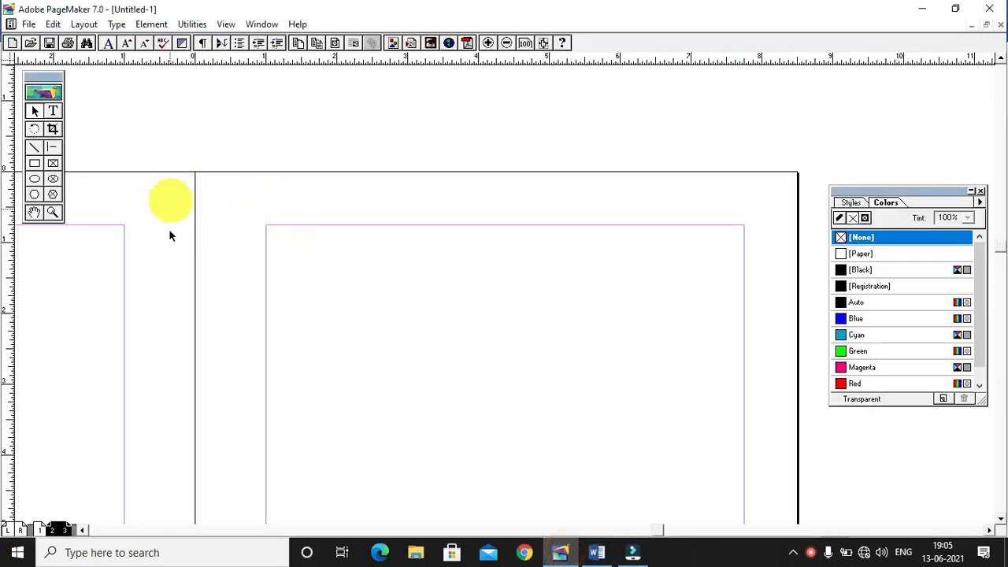
pyautogui.click(39, 529)
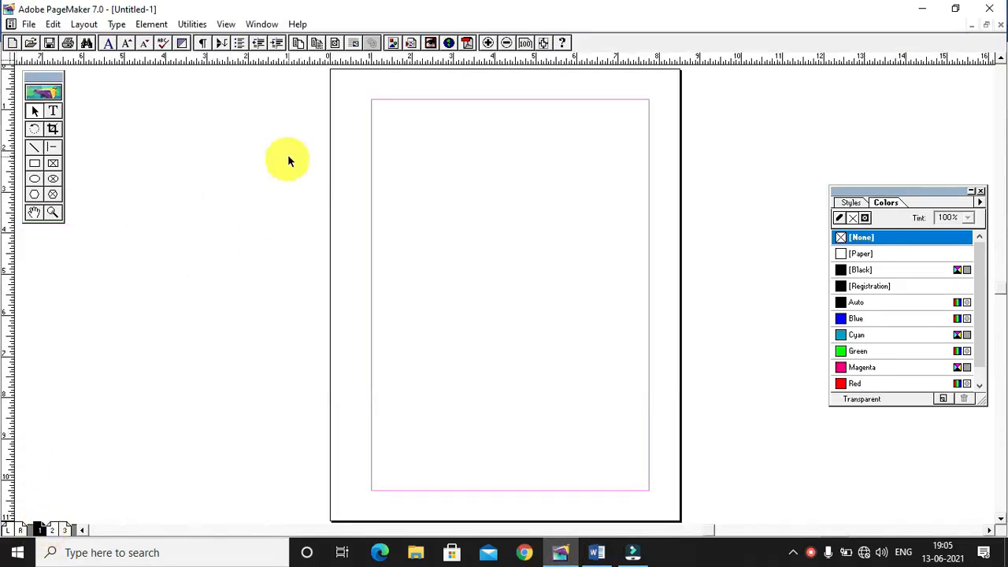
pyautogui.click(53, 111)
pyautogui.click(379, 120)
pyautogui.hotkey('ctrl', 'v')
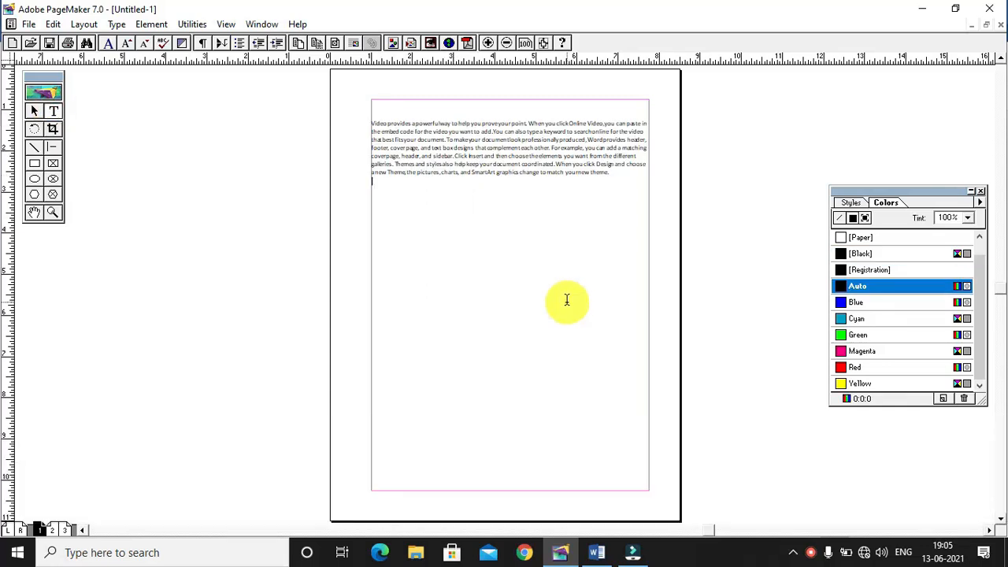
pyautogui.click(34, 111)
# Step: Switch to Word and copy the document's second paragraph
pyautogui.click(597, 552)
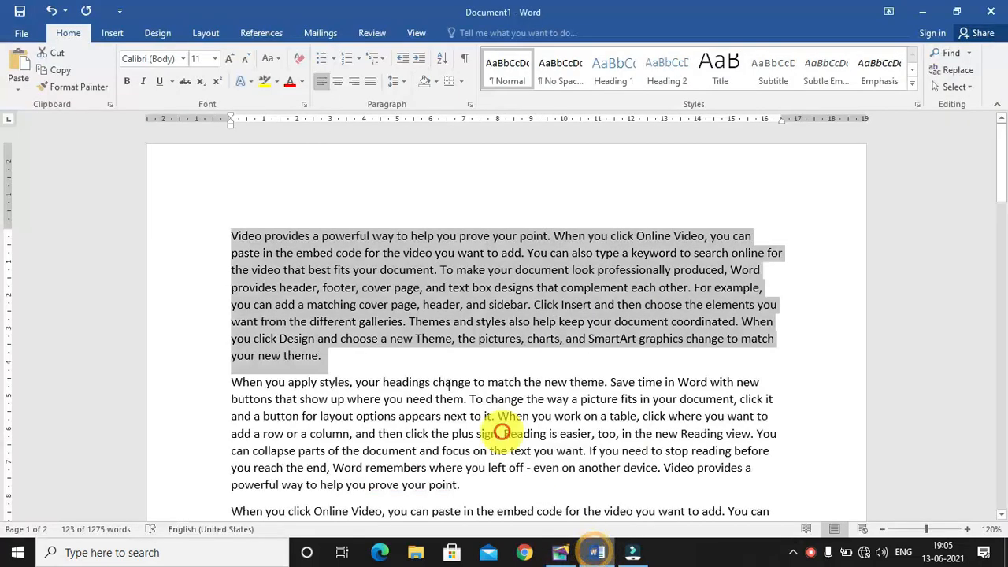
pyautogui.moveTo(231, 382); pyautogui.dragTo(485, 494)
pyautogui.hotkey('ctrl', 'c')
# Step: Switch back to PageMaker and paste the second paragraph as a separate text block below the first one on page 1
pyautogui.click(560, 552)
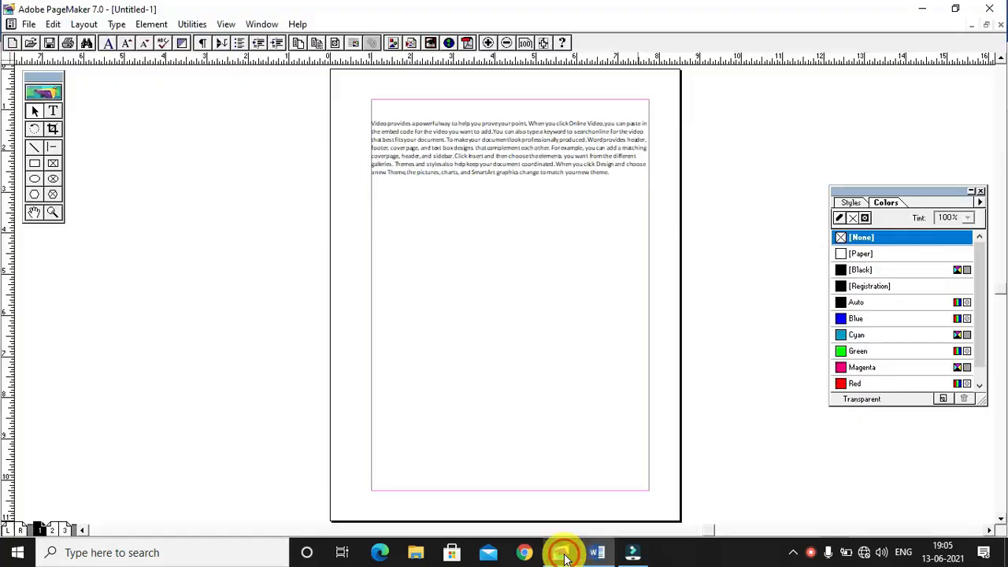
pyautogui.click(53, 110)
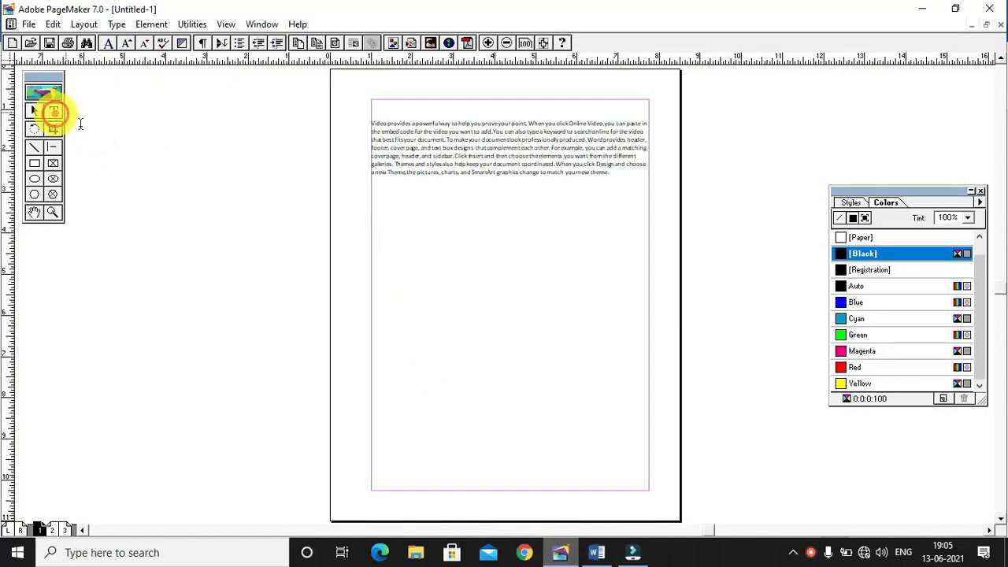
pyautogui.click(372, 206)
pyautogui.hotkey('ctrl', 'v')
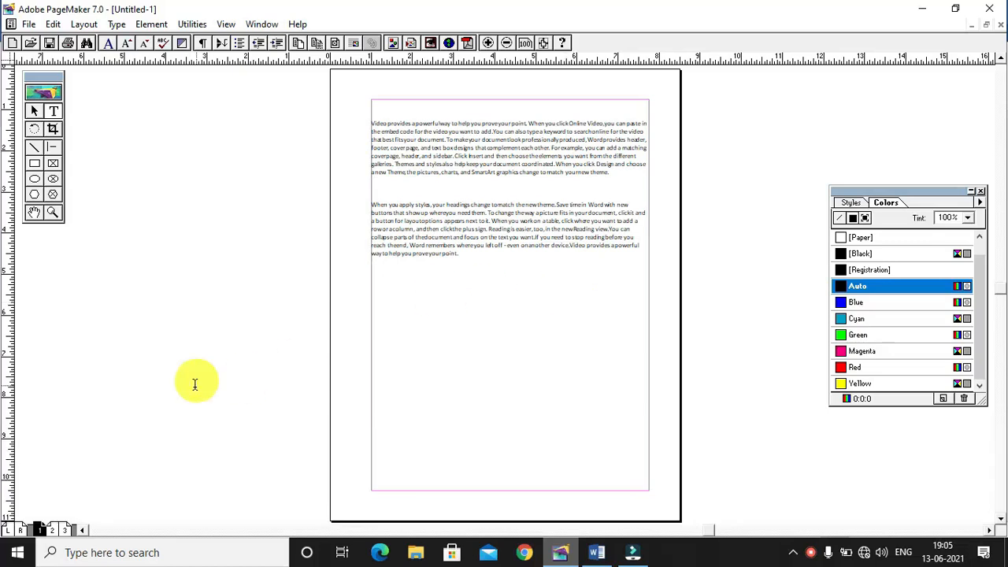
# Step: Insert six pages after the current page, using the Document Master
pyautogui.rightClick(66, 529)
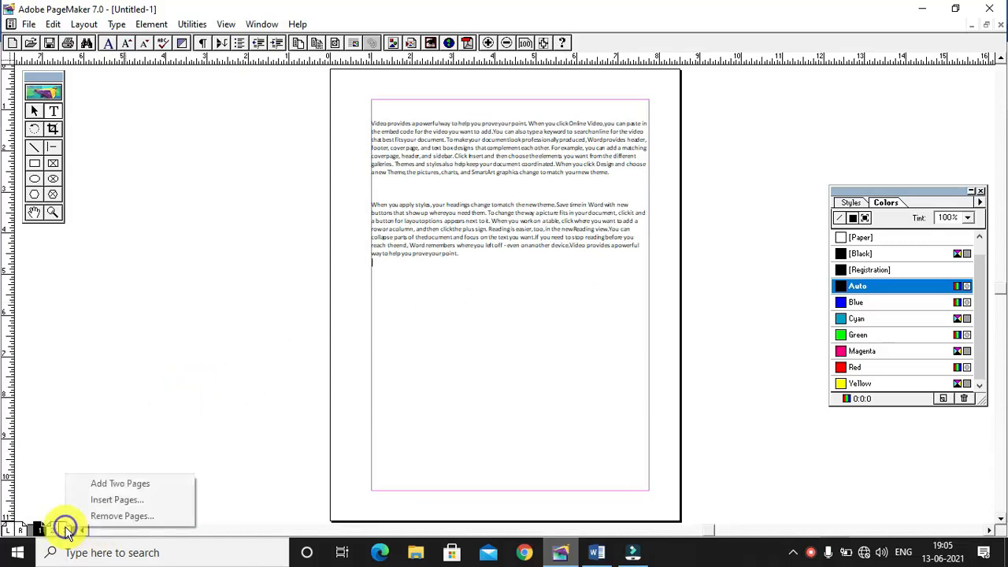
pyautogui.click(113, 503)
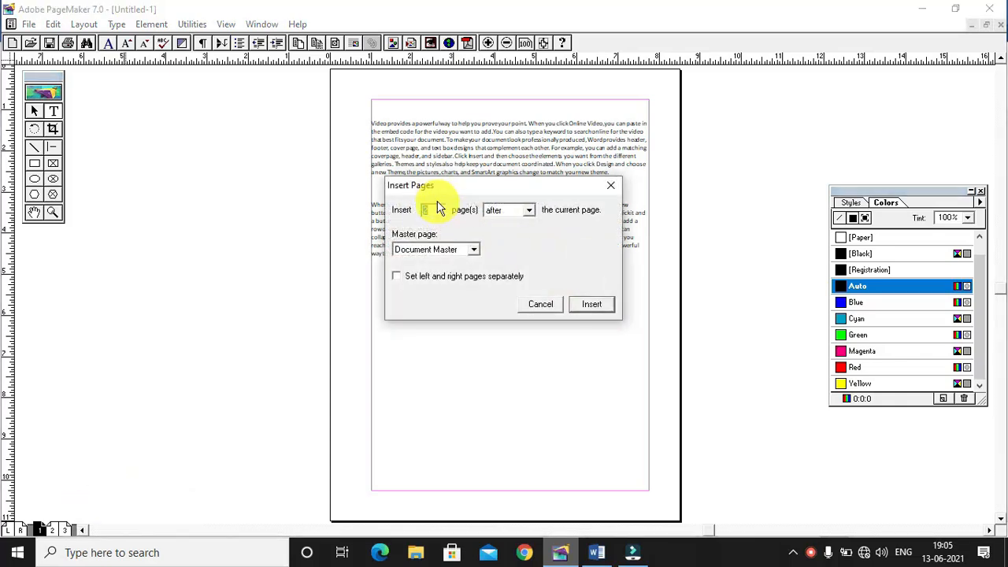
pyautogui.click(597, 305)
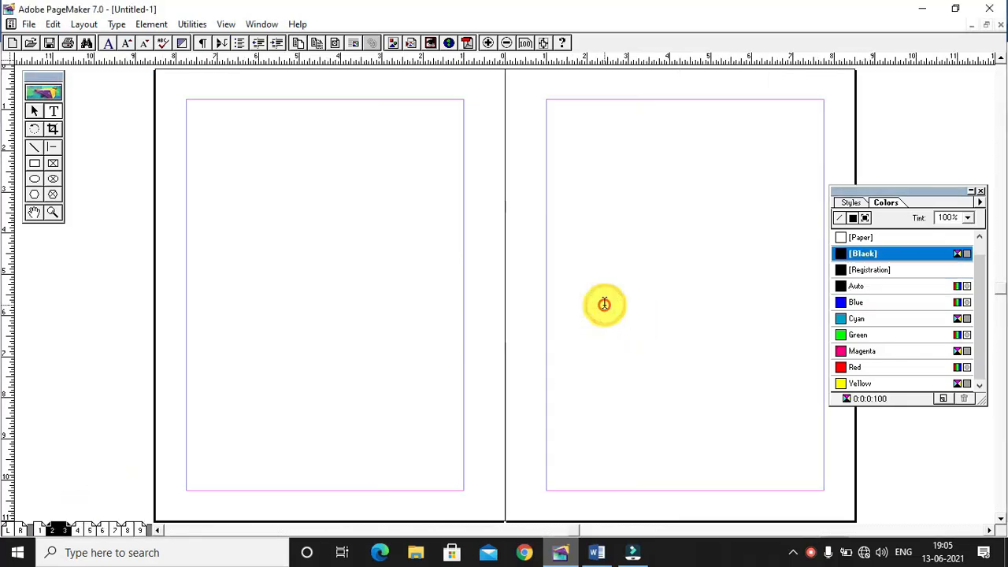
# Step: Go to page 1 and shorten the upper text block from below so only its first five lines show
pyautogui.click(41, 529)
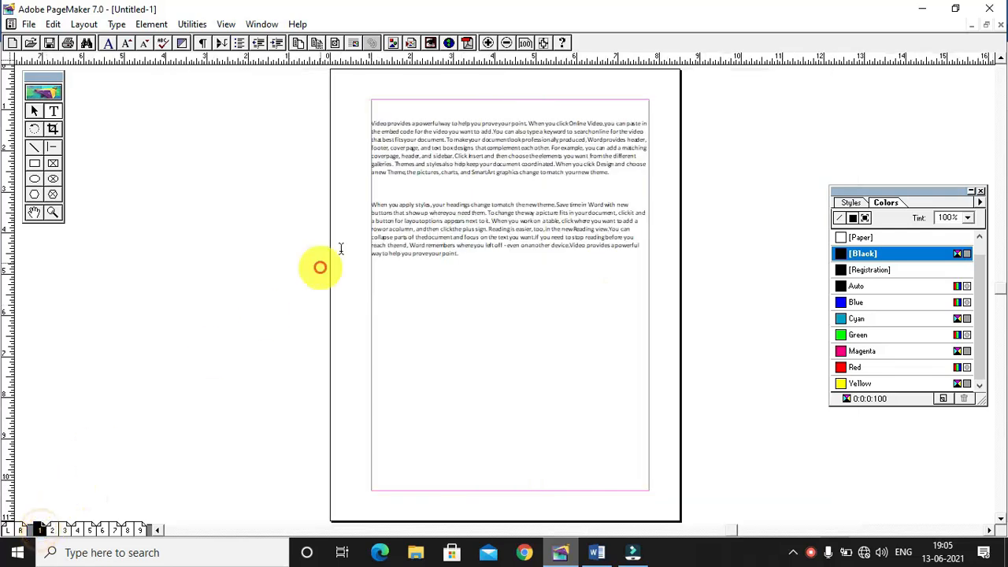
pyautogui.click(32, 112)
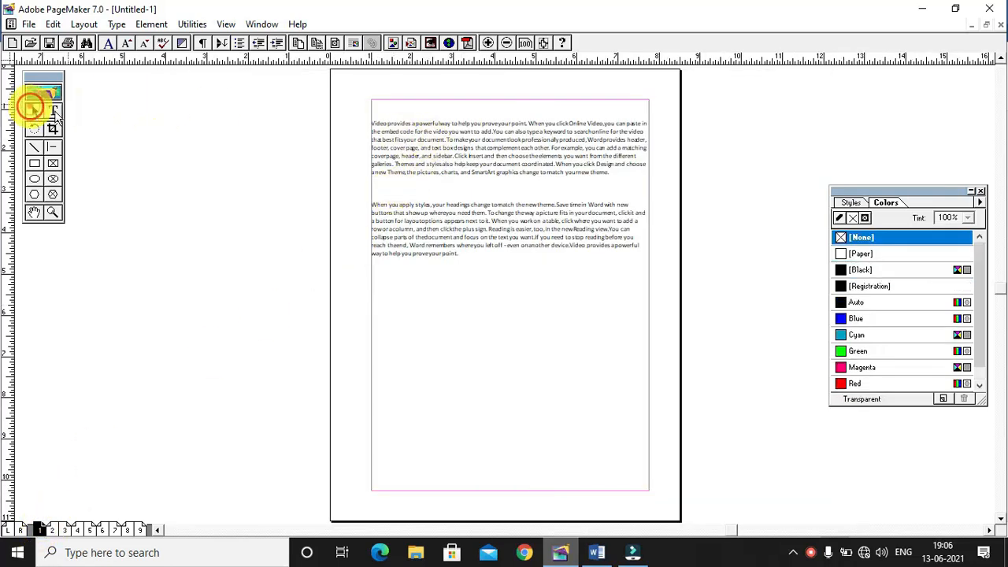
pyautogui.click(556, 169)
pyautogui.click(54, 111)
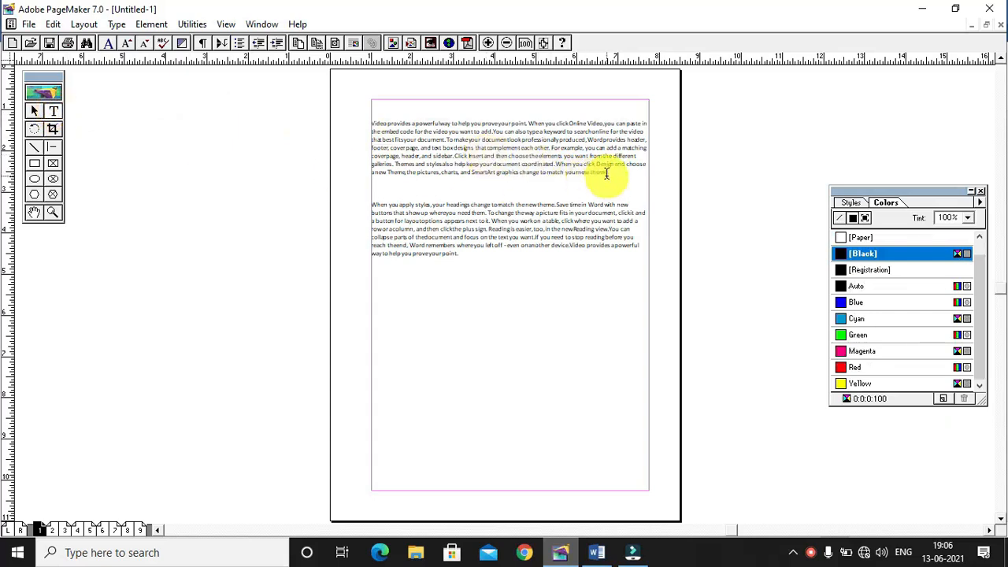
pyautogui.click(36, 114)
pyautogui.click(429, 157)
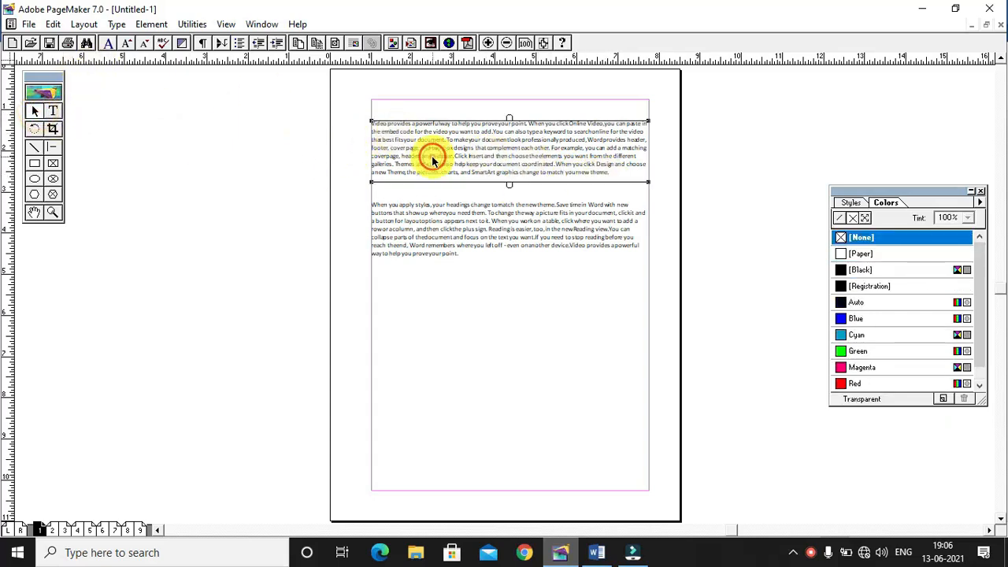
pyautogui.moveTo(647, 183); pyautogui.dragTo(648, 161)
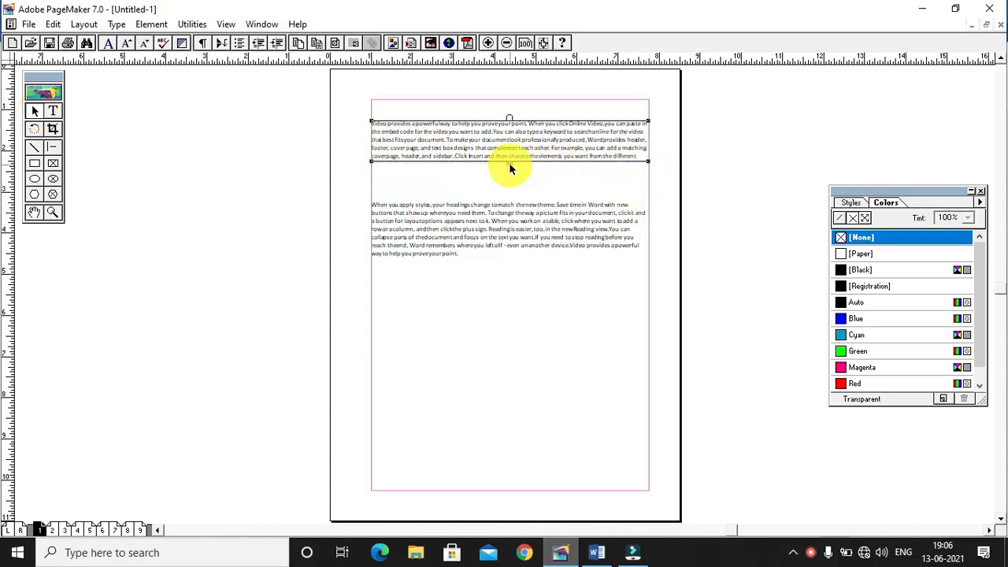
# Step: Flow the overflow text of page 1's upper text block into a linked block near the top margin of page 8
pyautogui.click(509, 168)
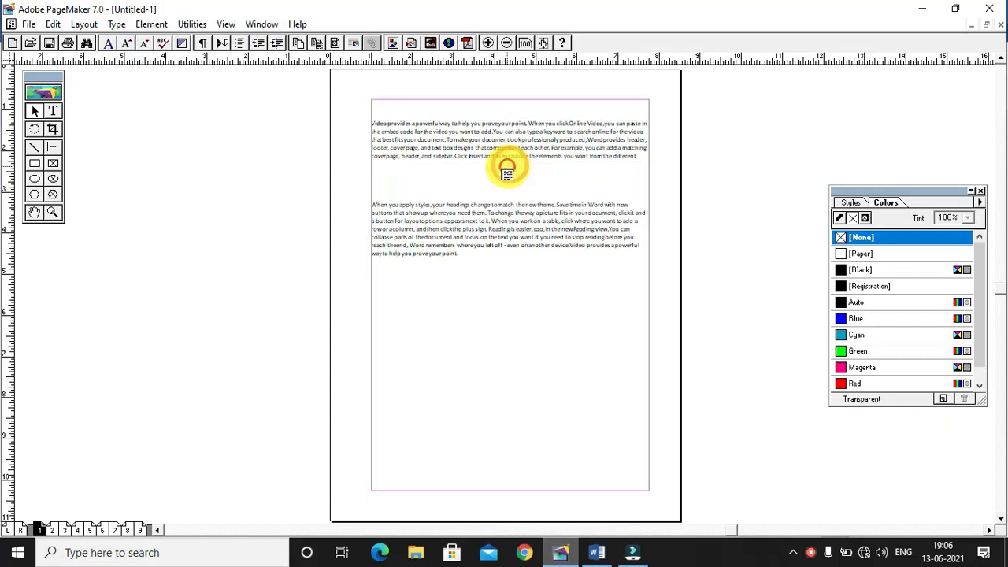
pyautogui.click(125, 532)
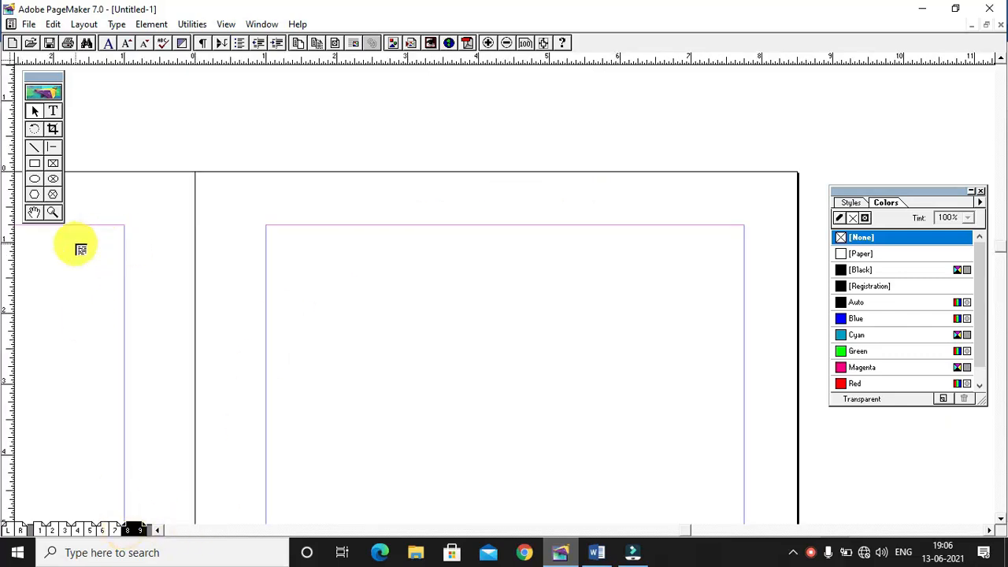
pyautogui.click(37, 212)
pyautogui.moveTo(118, 383); pyautogui.dragTo(733, 489)
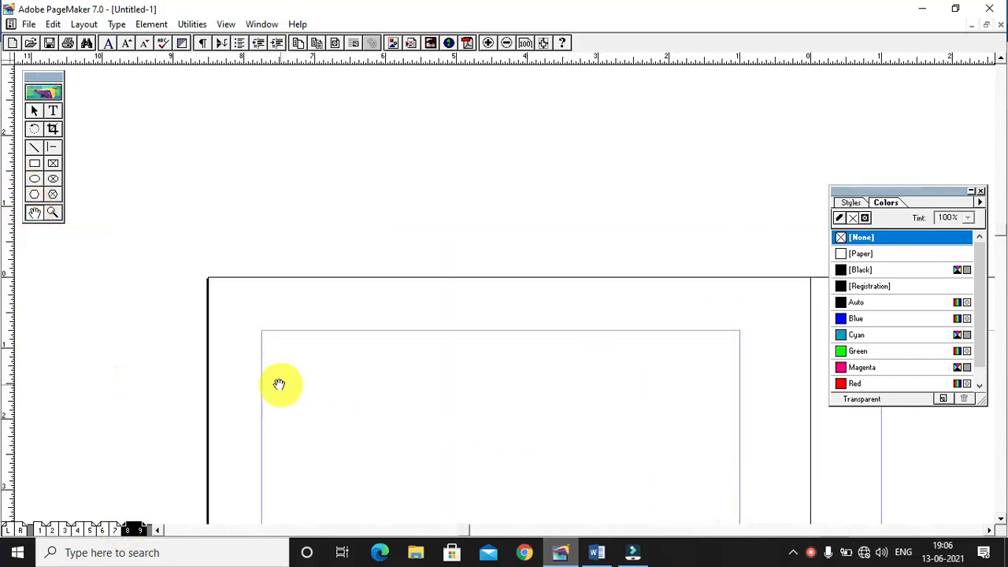
pyautogui.click(281, 383)
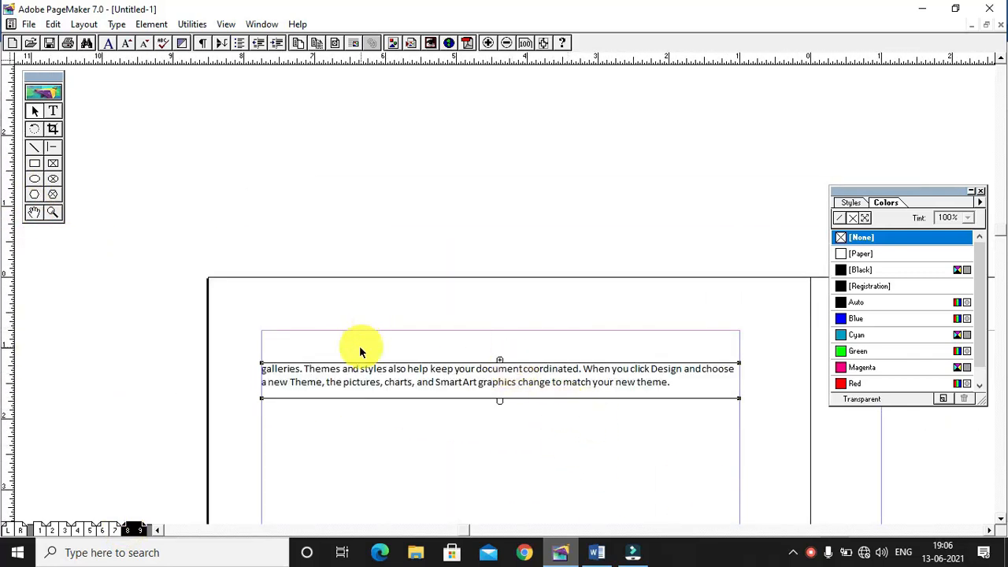
# Step: Shorten page 1's lower text block to four lines and flow its overflow text into a linked block near the top of page 9
pyautogui.click(39, 530)
pyautogui.click(415, 236)
pyautogui.moveTo(650, 267); pyautogui.dragTo(650, 238)
pyautogui.click(509, 237)
pyautogui.click(132, 530)
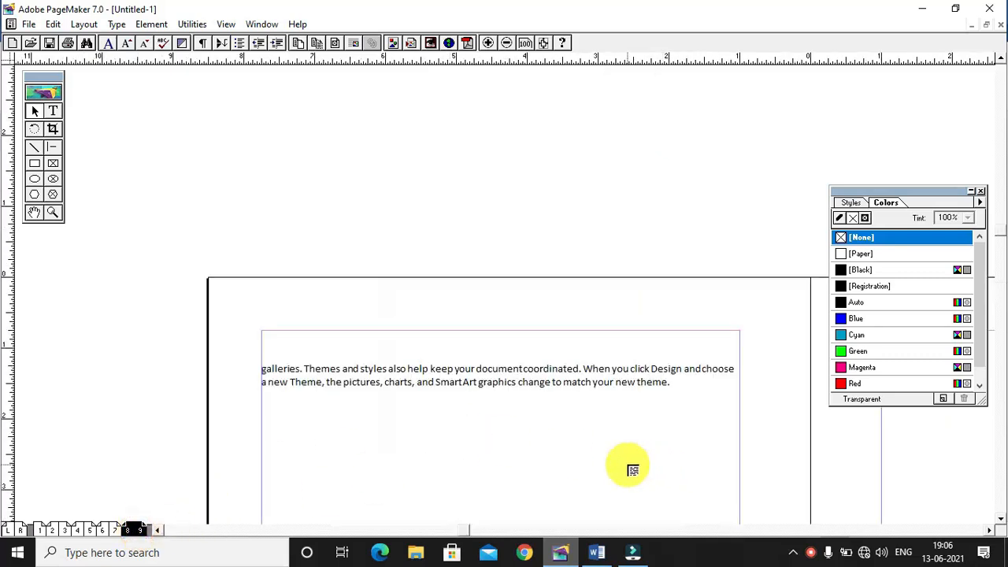
pyautogui.hotkey('ctrl', '0')
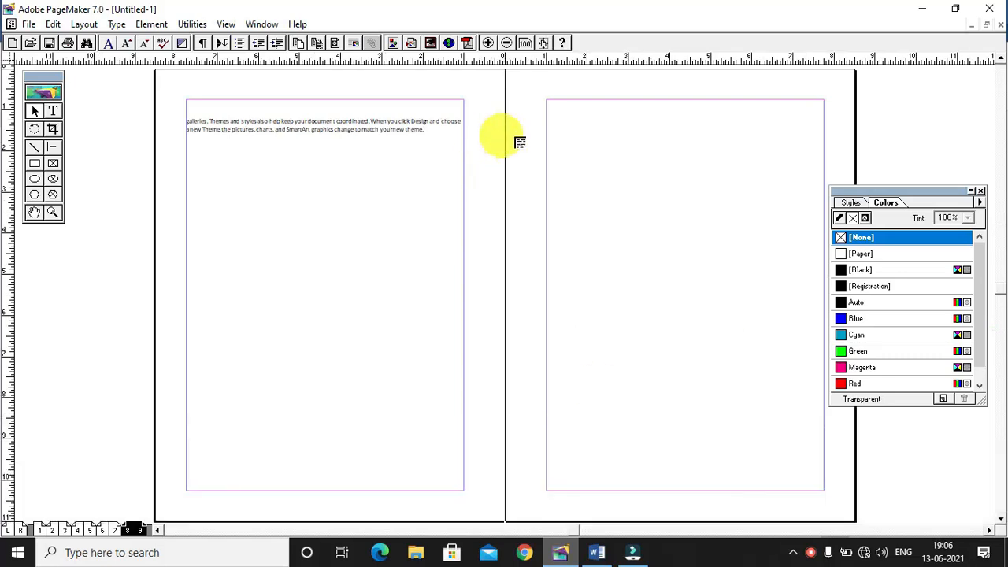
pyautogui.click(550, 127)
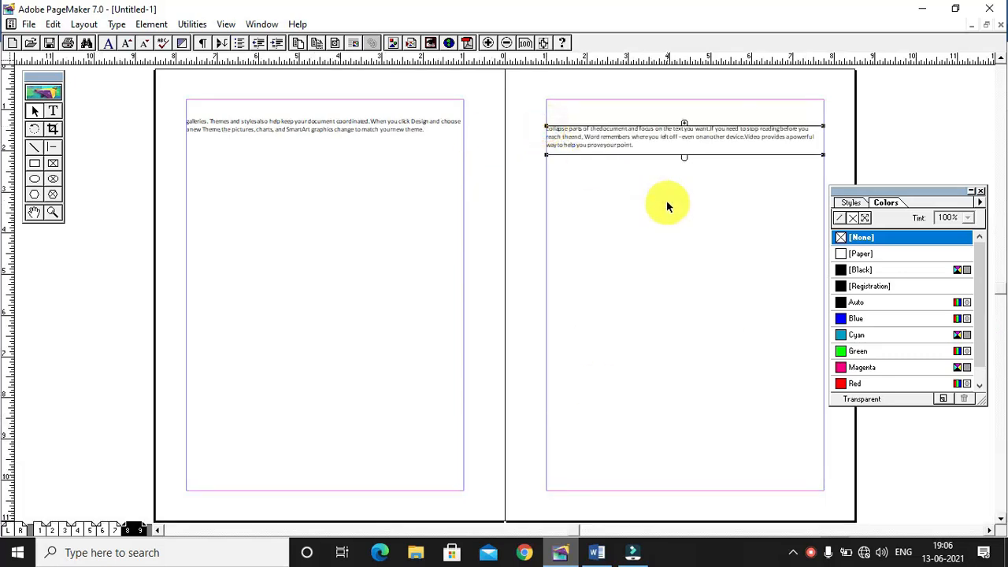
# Step: Add a continuation notice at the bottom of the upper text block on page 1 with the Add cont'd line plug-in
pyautogui.click(39, 530)
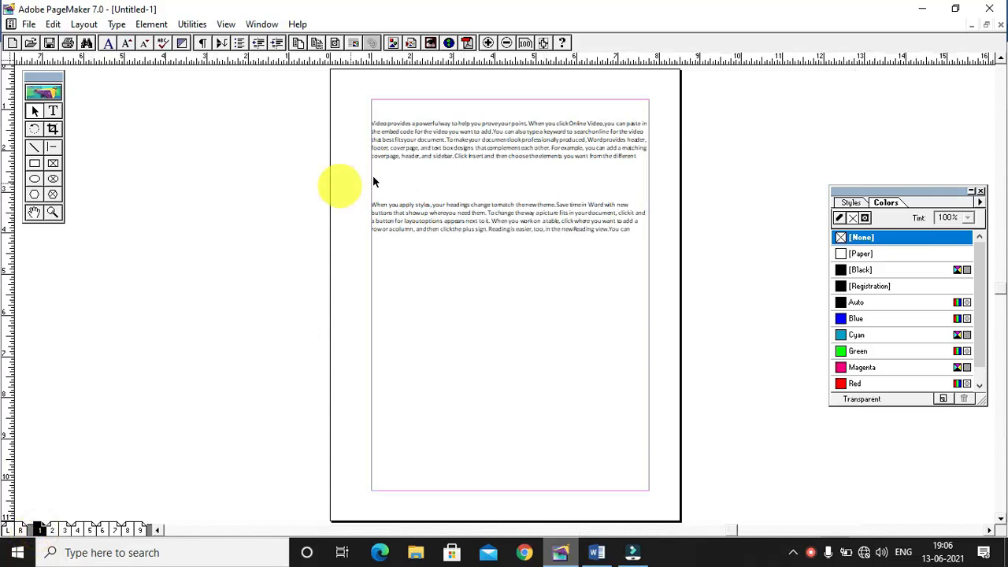
pyautogui.click(402, 137)
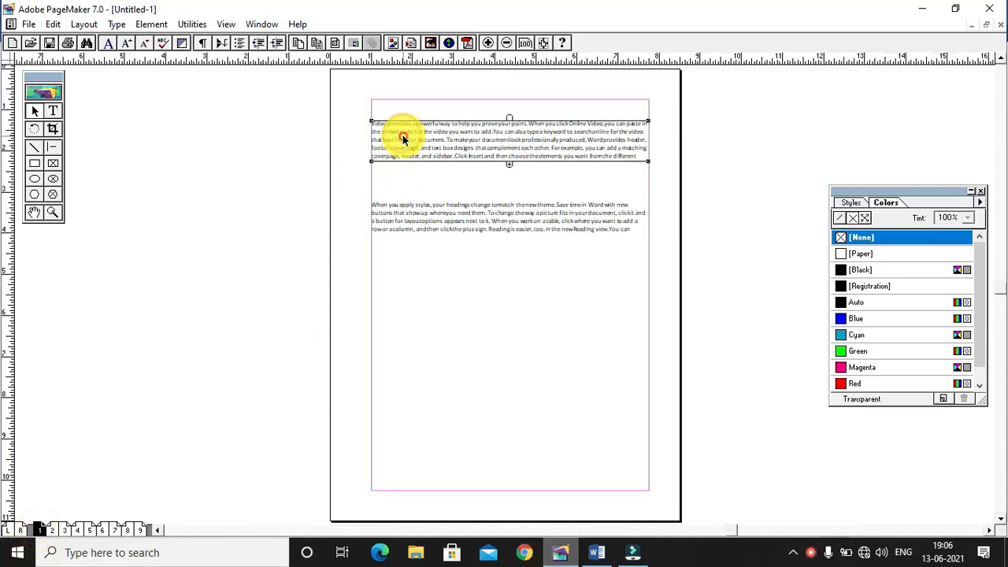
pyautogui.click(197, 25)
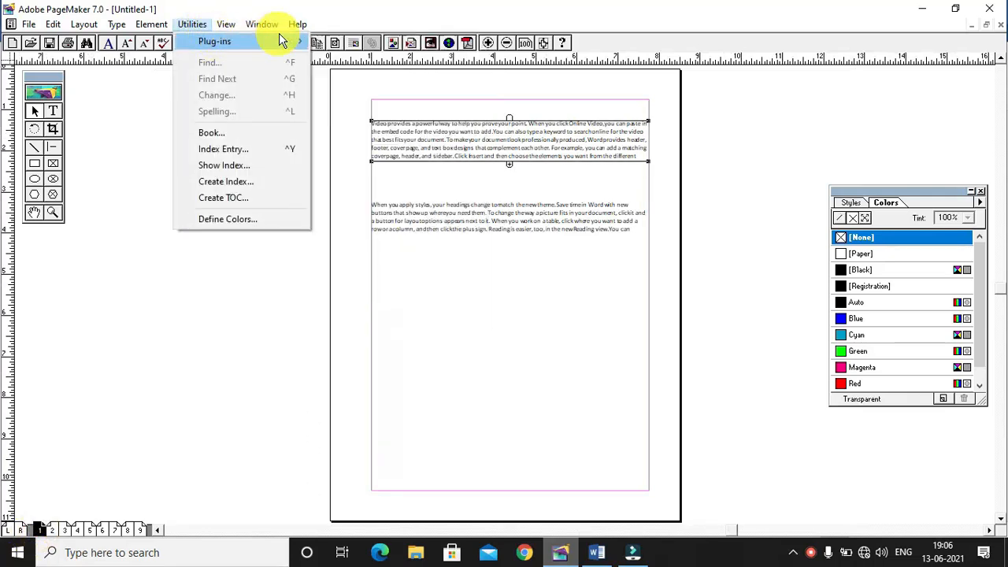
pyautogui.moveTo(285, 46)
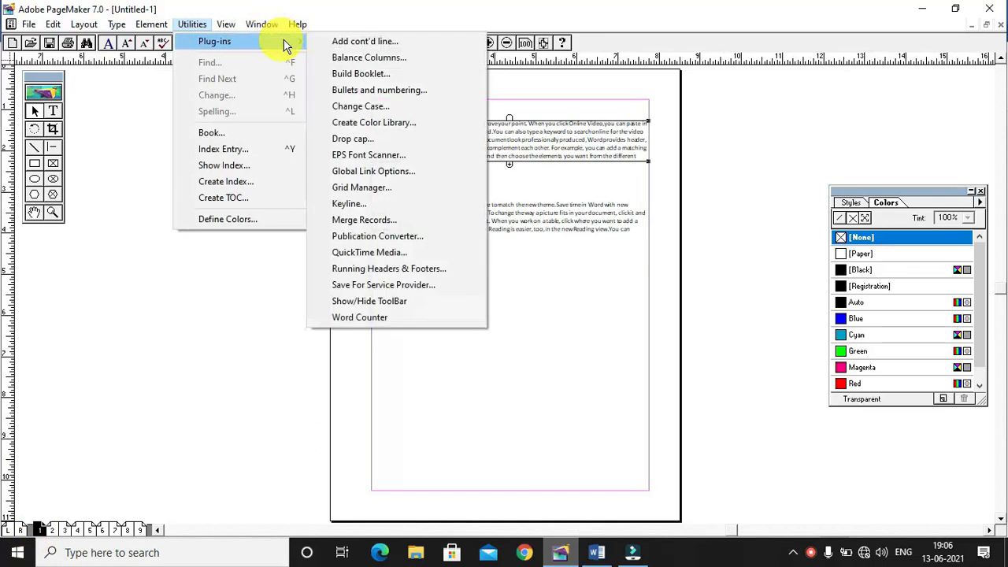
pyautogui.click(337, 44)
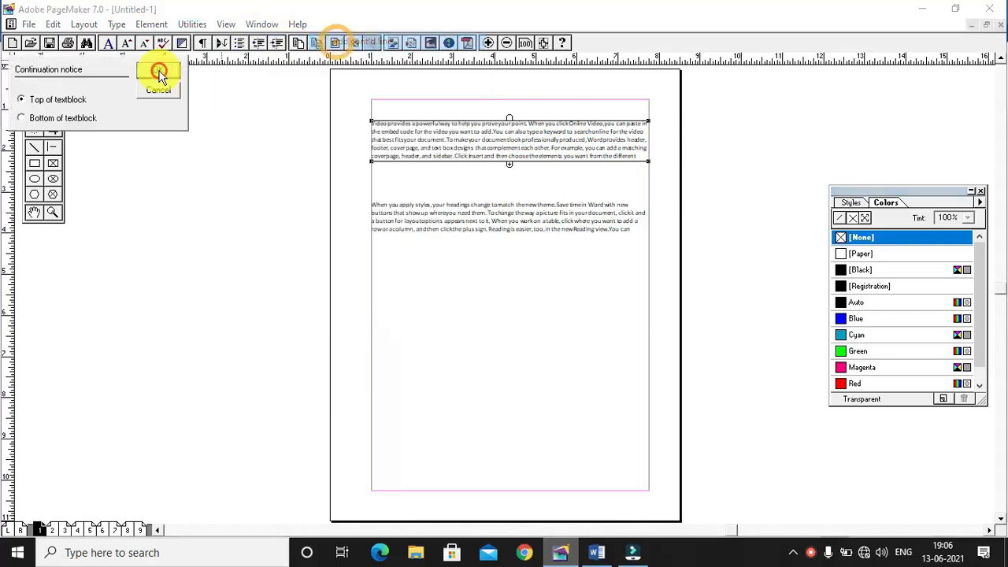
pyautogui.click(78, 122)
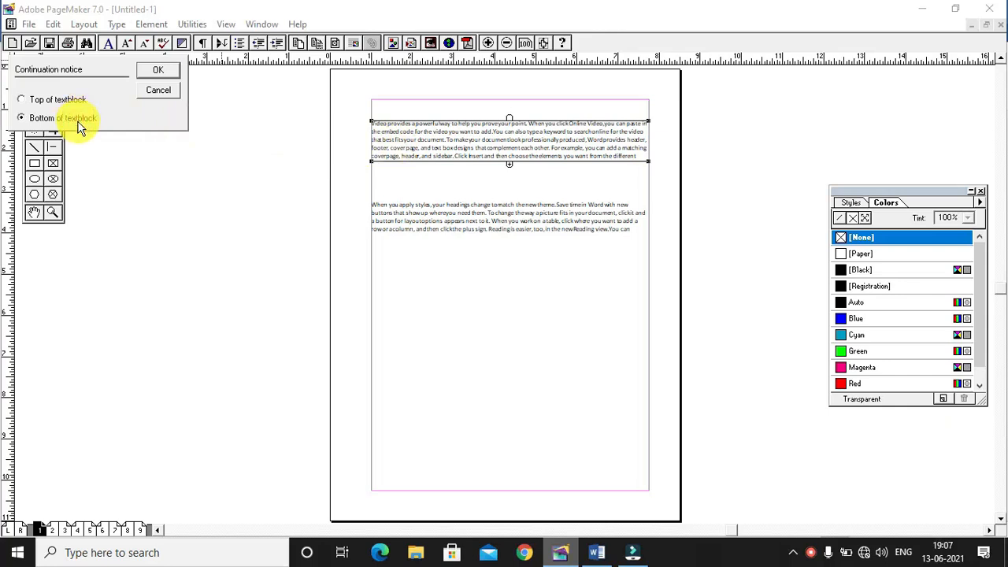
pyautogui.click(161, 69)
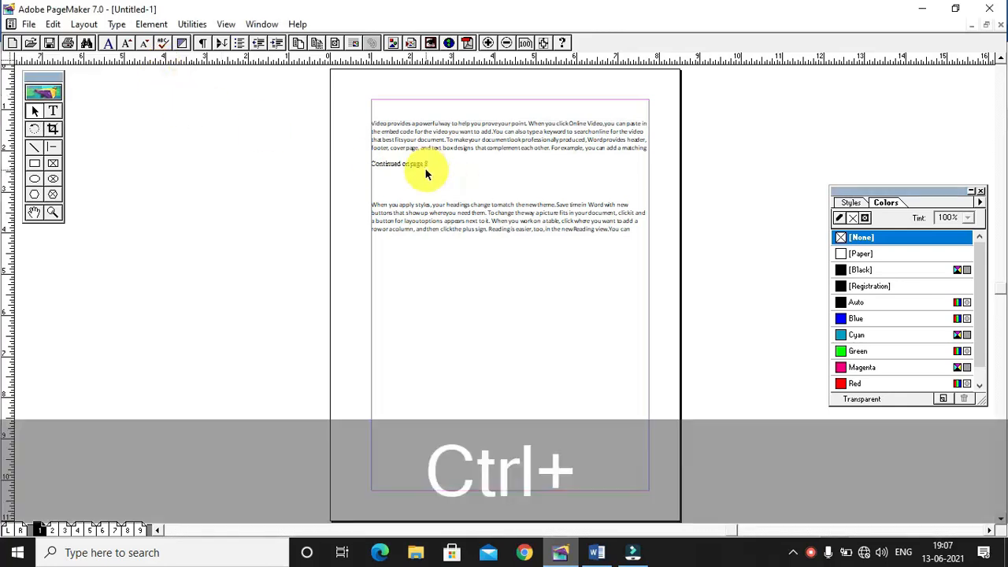
# Step: Add a continuation notice at the bottom of the lower text block on page 1
pyautogui.hotkey('ctrl', '1')
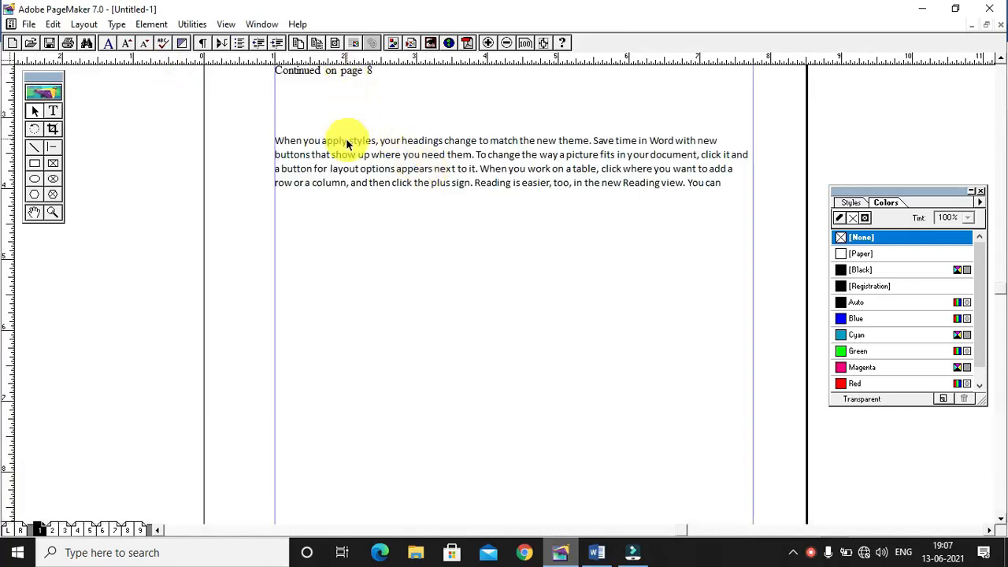
pyautogui.click(345, 144)
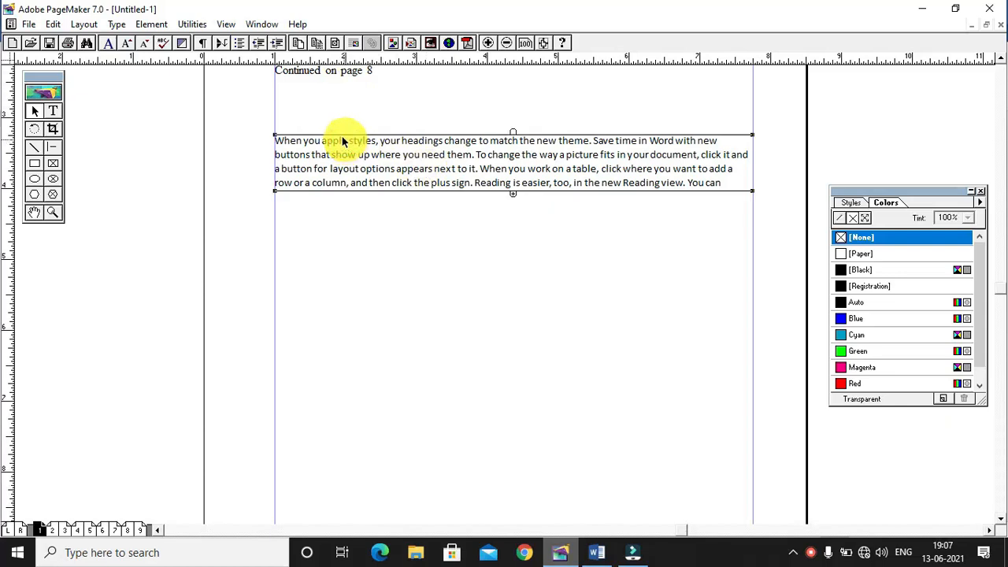
pyautogui.click(191, 25)
pyautogui.moveTo(226, 45)
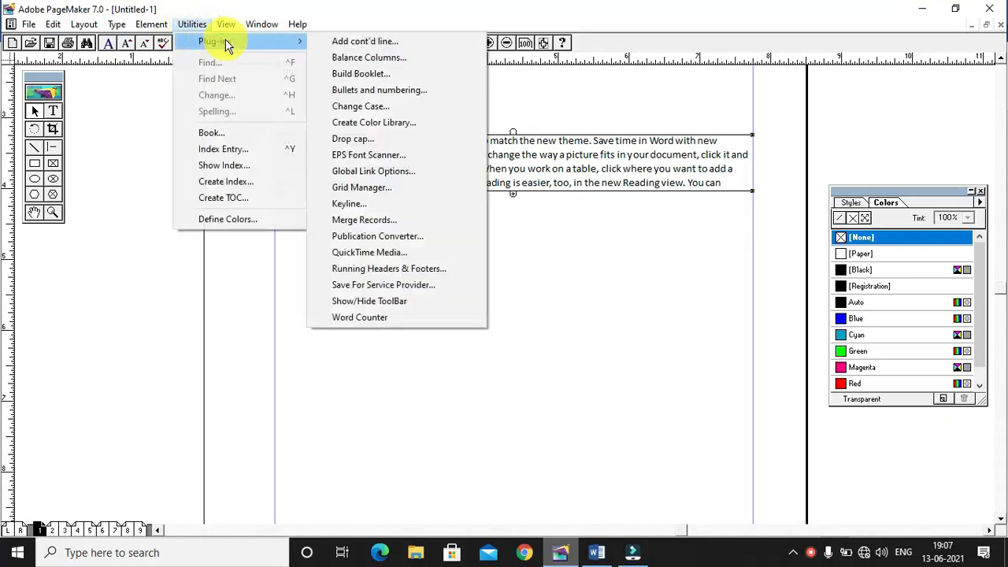
pyautogui.click(330, 41)
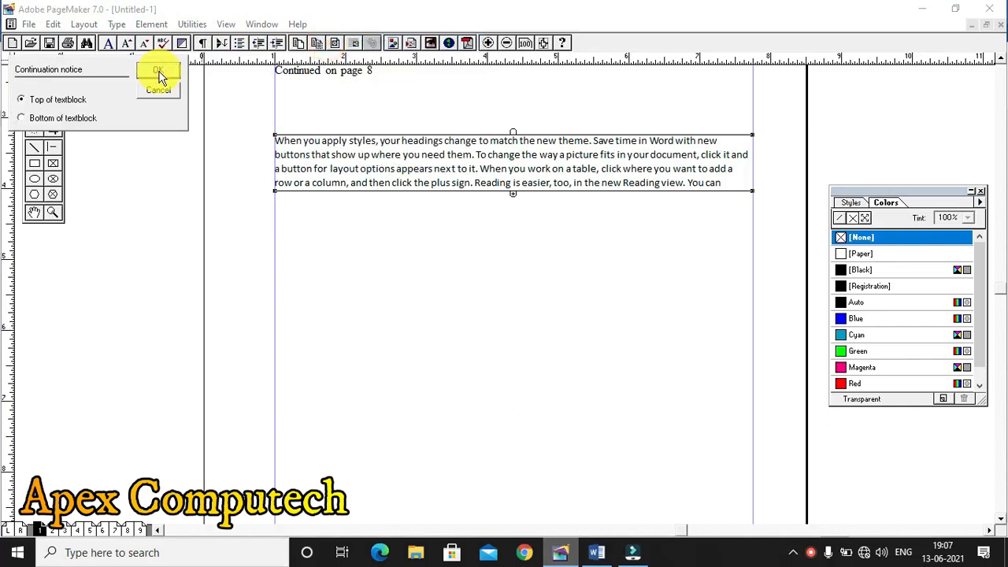
pyautogui.click(79, 118)
pyautogui.click(152, 72)
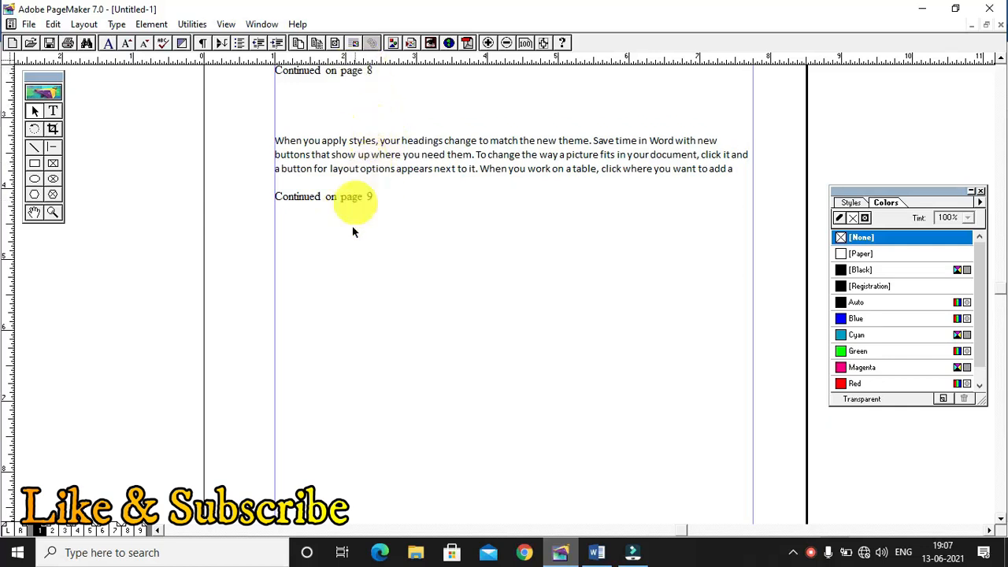
# Step: Add a continuation notice at the top of the linked text block on page 8
pyautogui.click(128, 530)
pyautogui.click(260, 125)
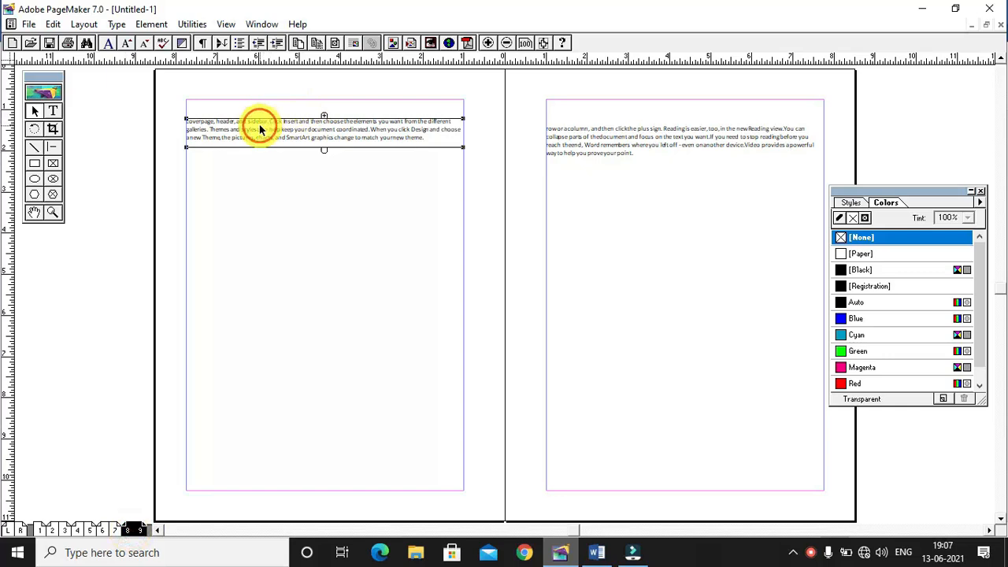
pyautogui.click(197, 25)
pyautogui.moveTo(209, 40)
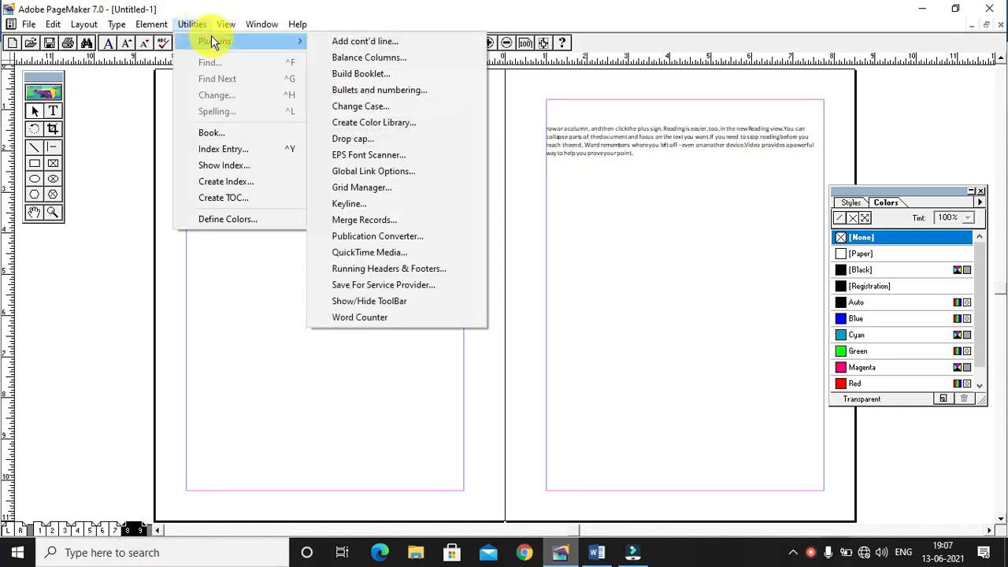
pyautogui.click(326, 40)
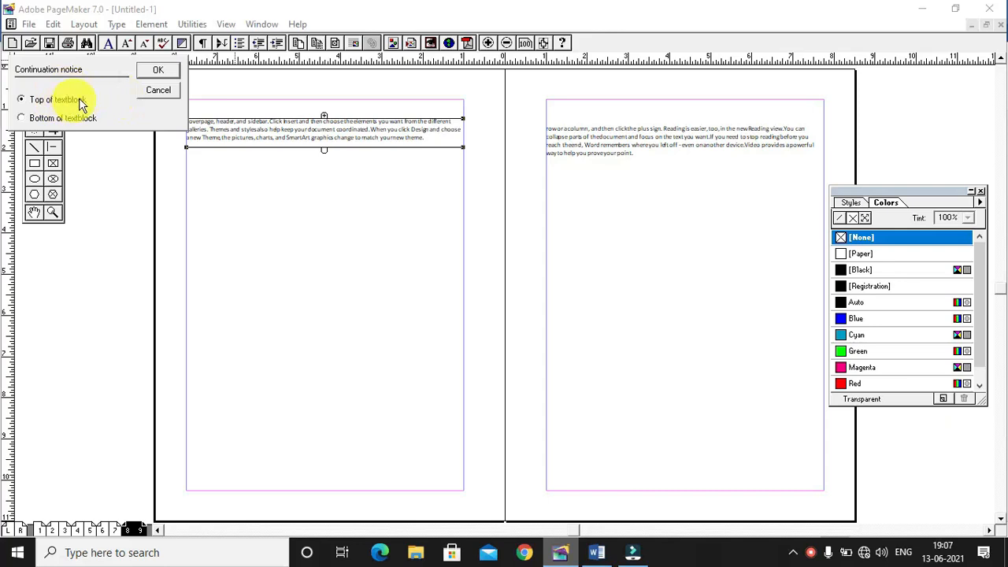
pyautogui.click(156, 72)
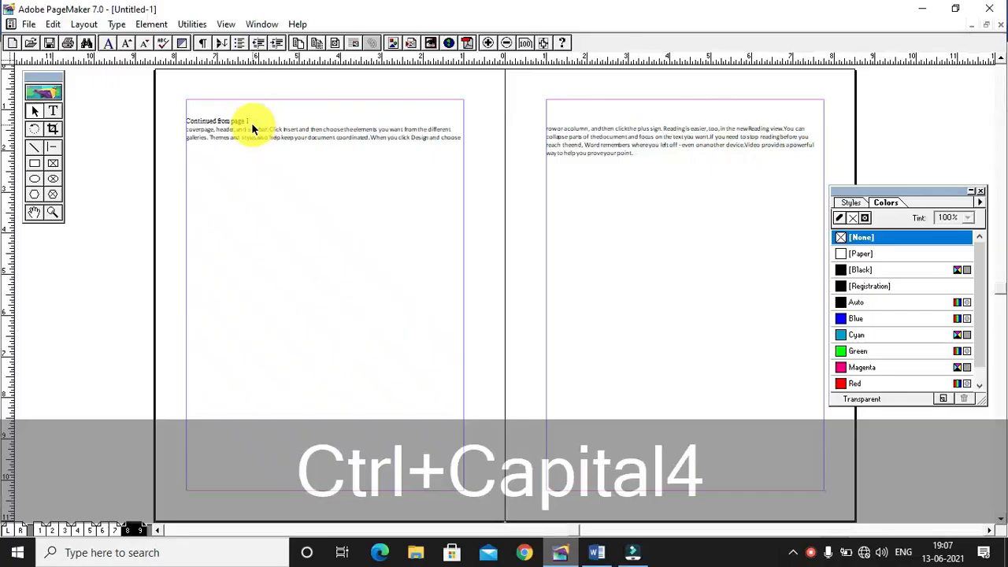
# Step: Add a continuation notice at the top of the linked text block on page 9
pyautogui.click(603, 135)
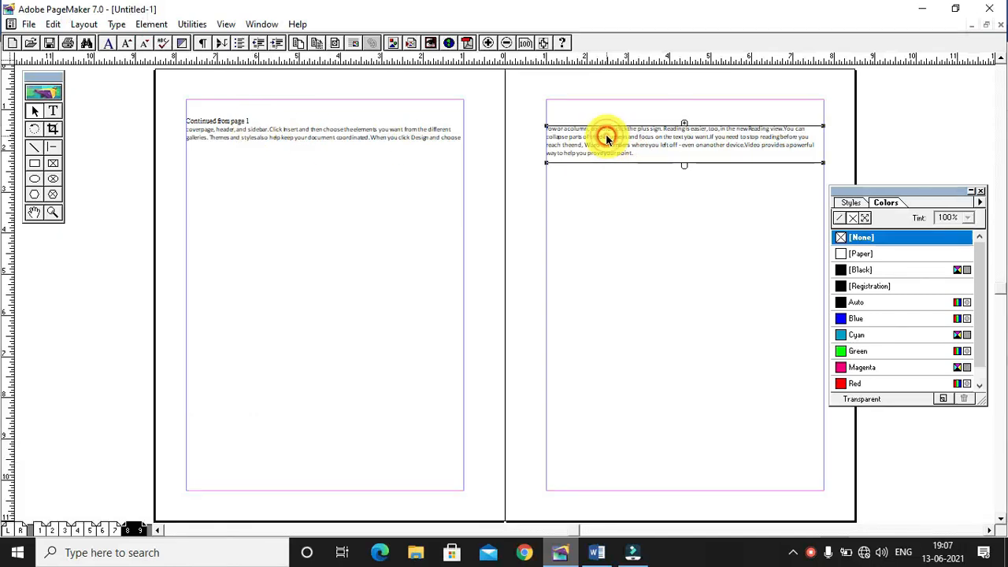
pyautogui.click(196, 24)
pyautogui.moveTo(207, 41)
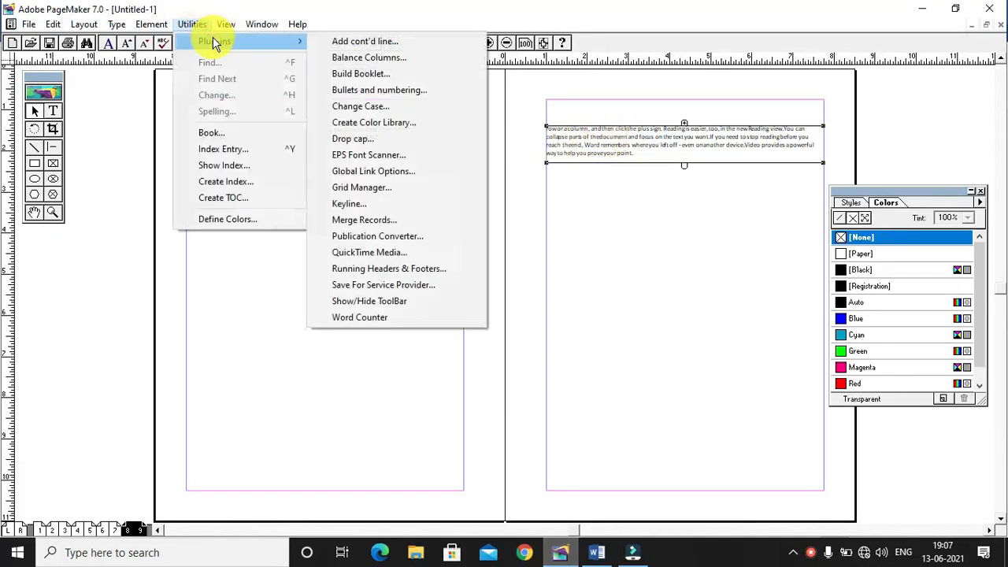
pyautogui.click(327, 47)
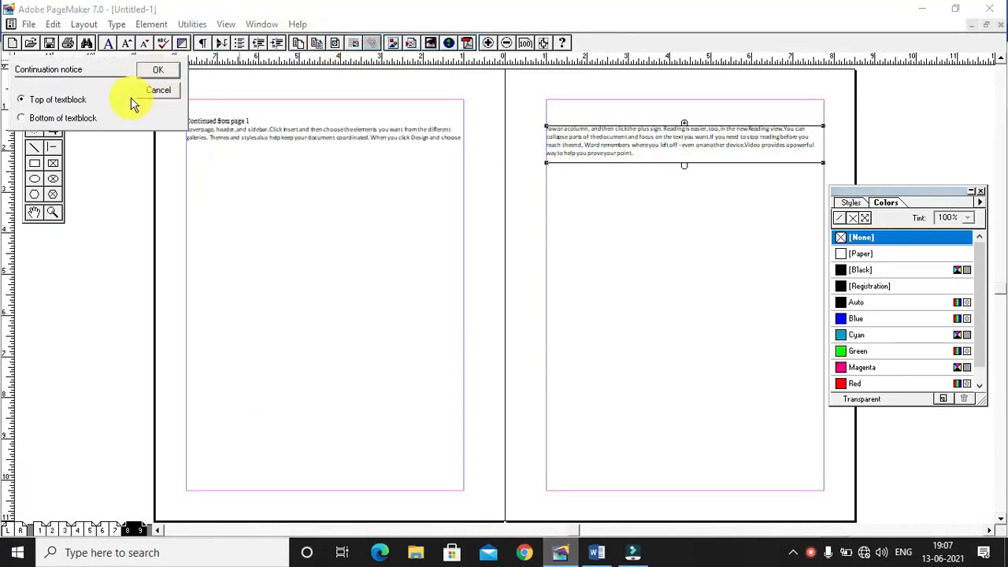
pyautogui.click(158, 70)
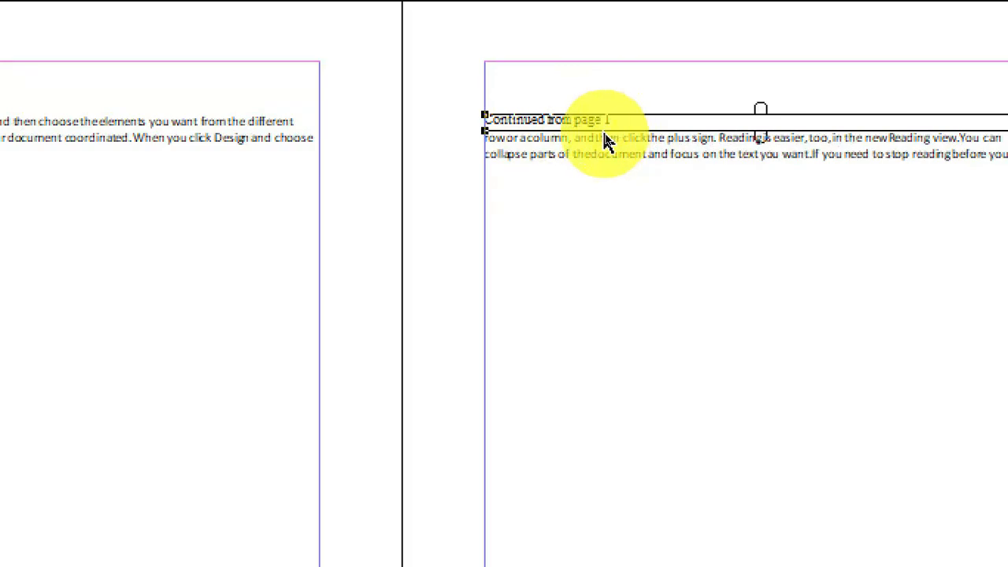
pyautogui.hotkey('ctrl', '4')
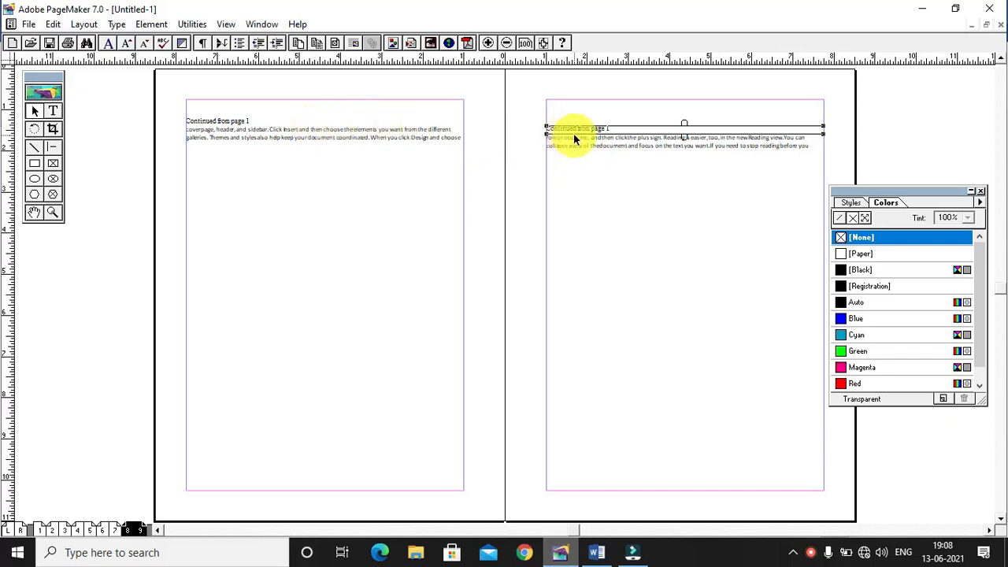
pyautogui.click(355, 138)
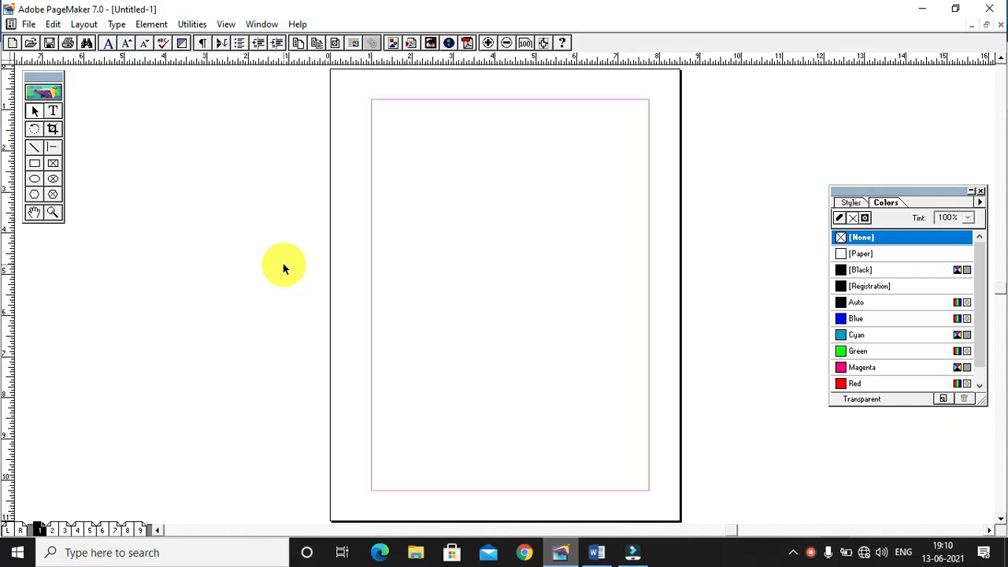
pyautogui.click(189, 25)
pyautogui.moveTo(217, 44)
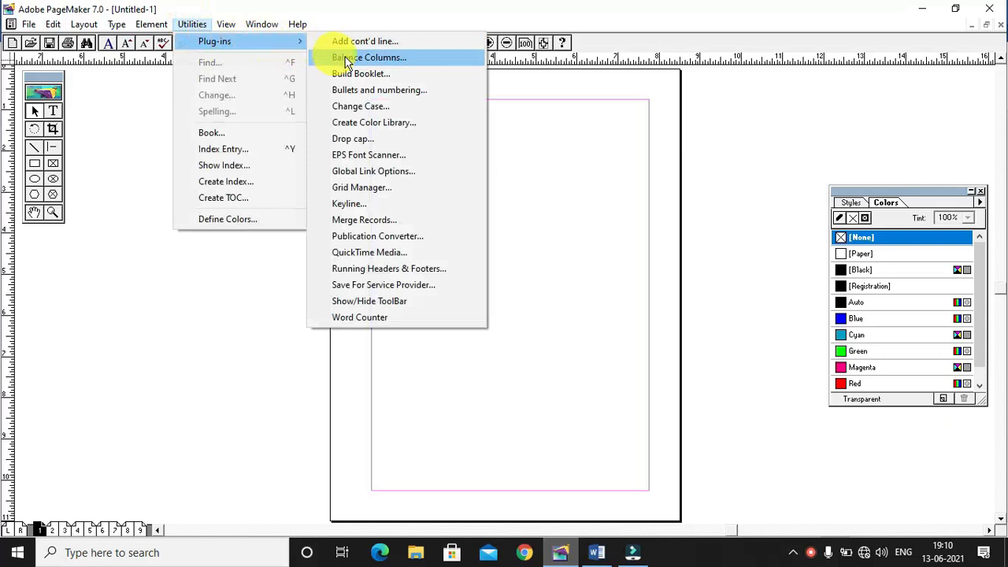
pyautogui.click(572, 181)
# Step: Divide page 1 into two columns with column guides, keeping 0.167 inches of space between them
pyautogui.click(84, 24)
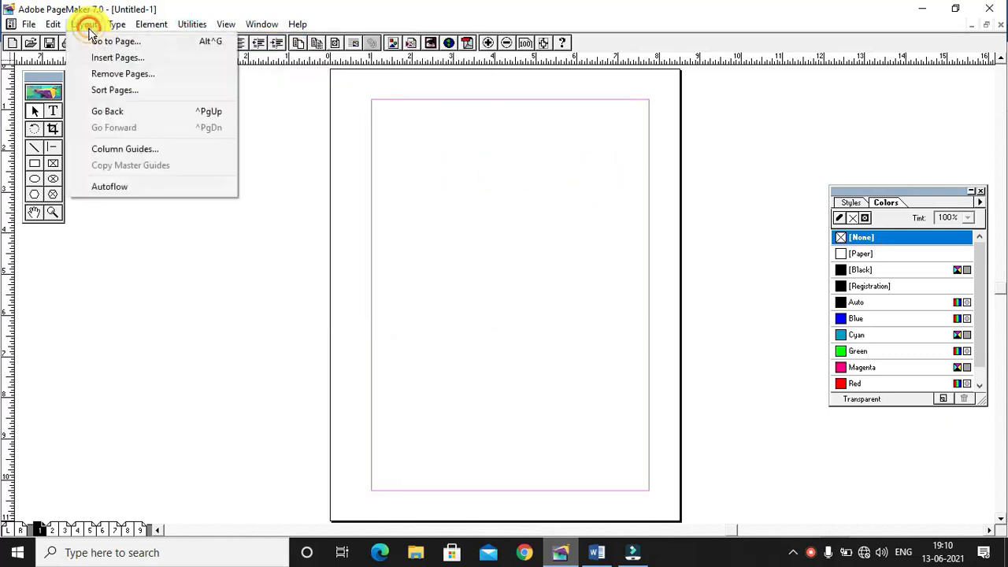
pyautogui.click(120, 150)
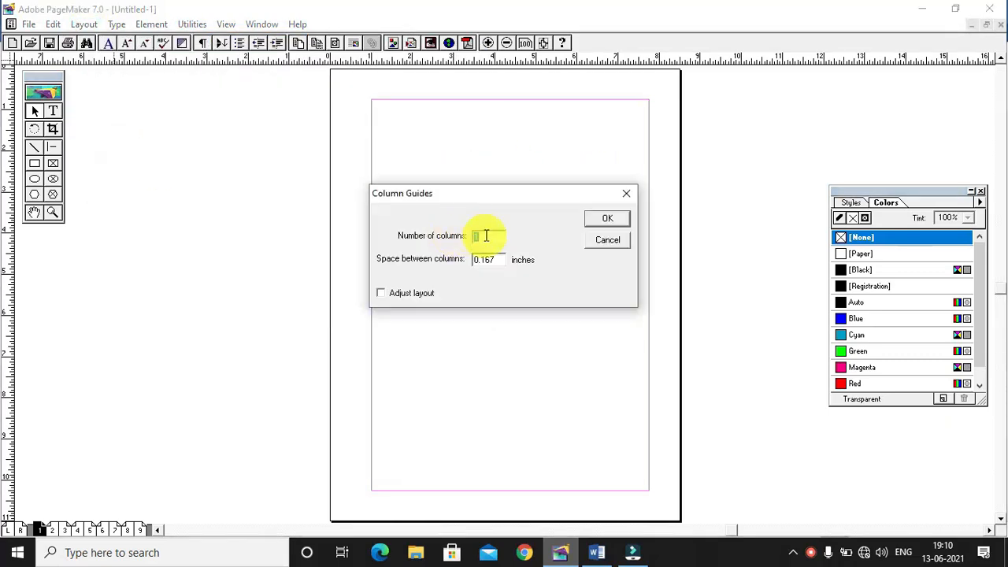
pyautogui.click(605, 221)
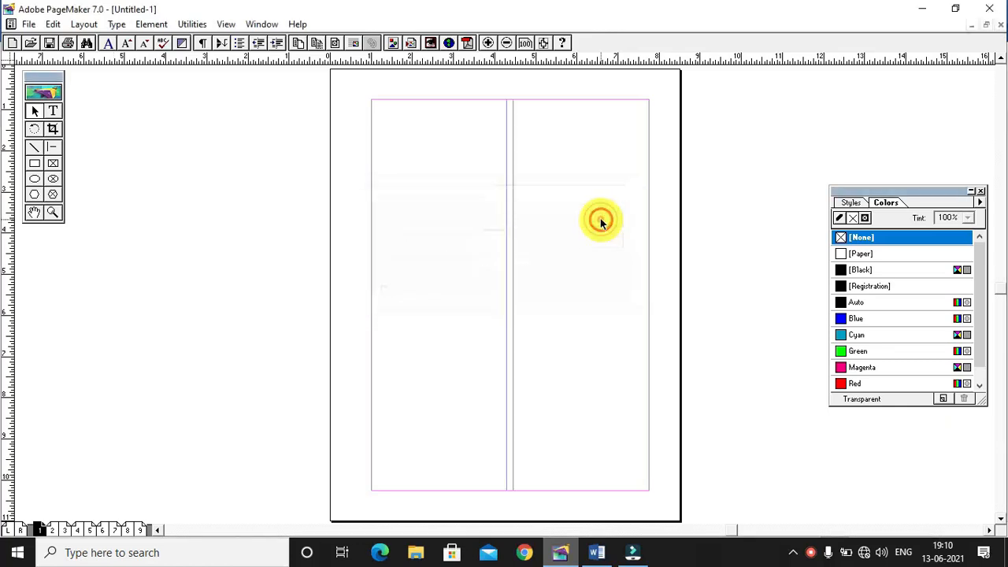
# Step: Copy the first two paragraphs of the Word document and paste them into the left column of the PageMaker page
pyautogui.click(596, 552)
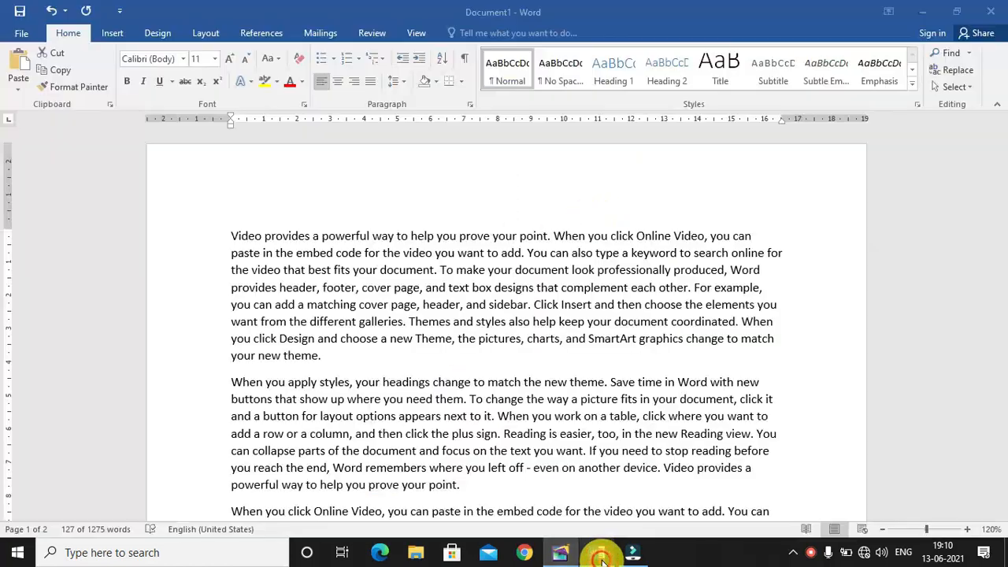
pyautogui.moveTo(234, 238); pyautogui.dragTo(475, 485)
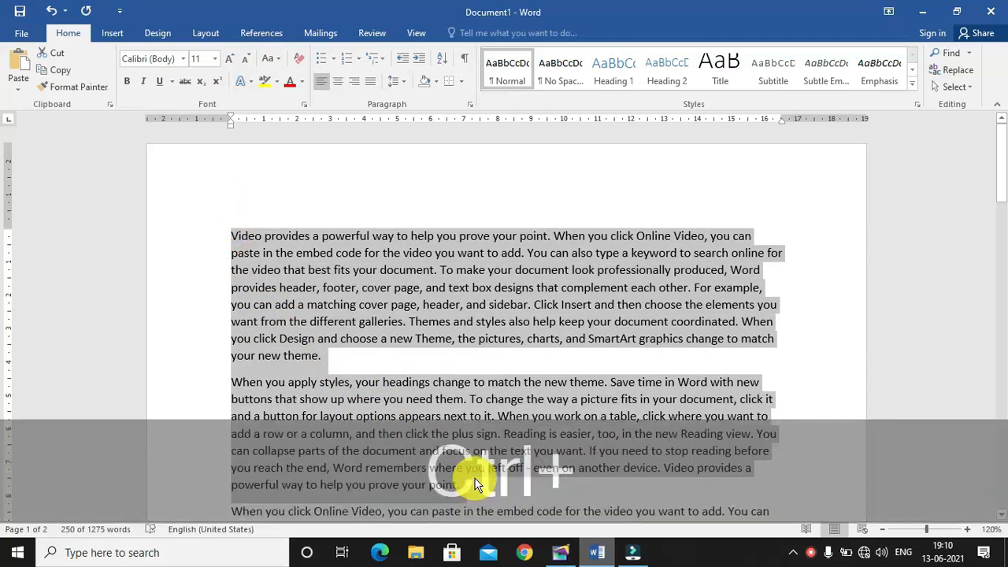
pyautogui.hotkey('ctrl', 'c')
pyautogui.click(561, 552)
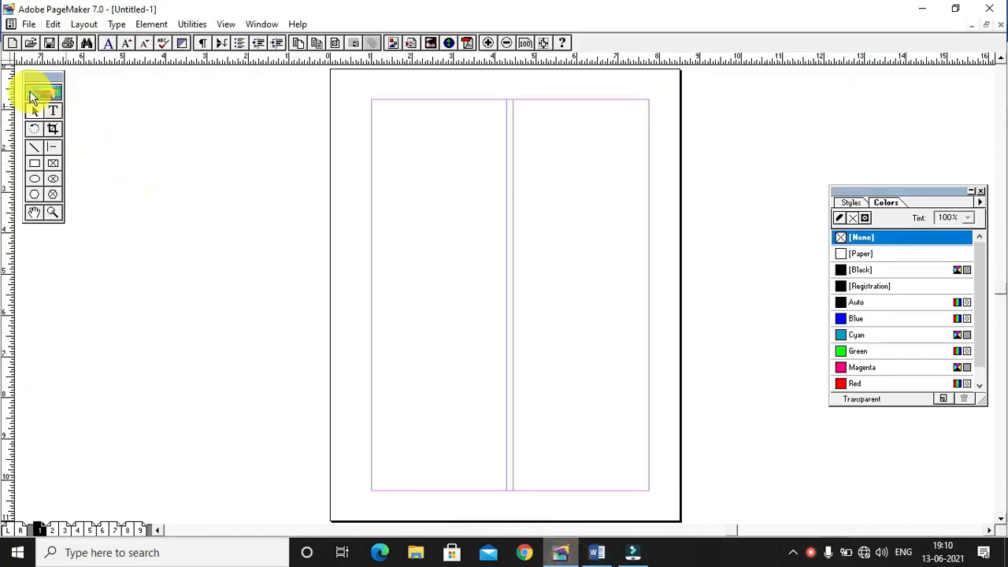
pyautogui.click(49, 110)
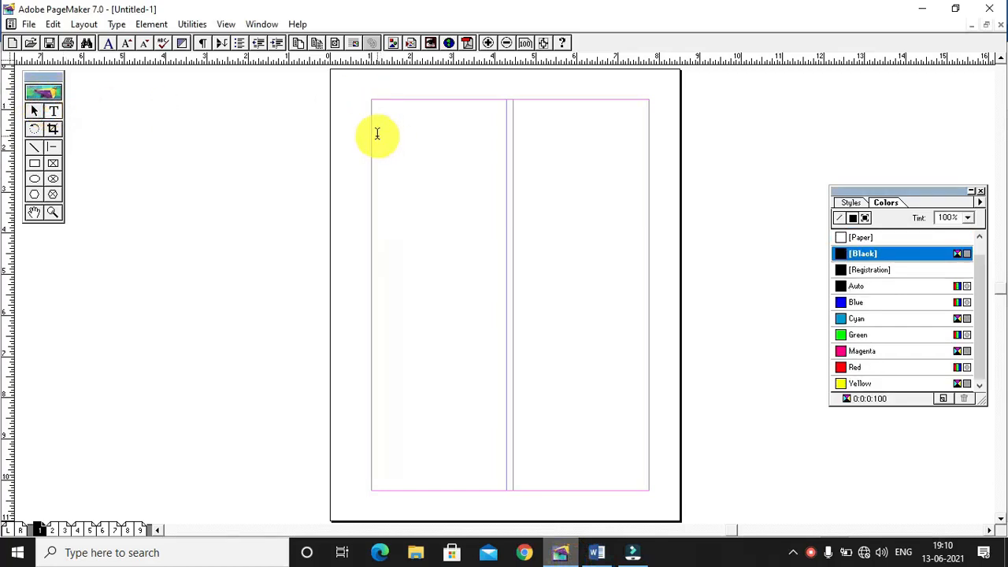
pyautogui.click(377, 134)
pyautogui.hotkey('ctrl', 'v')
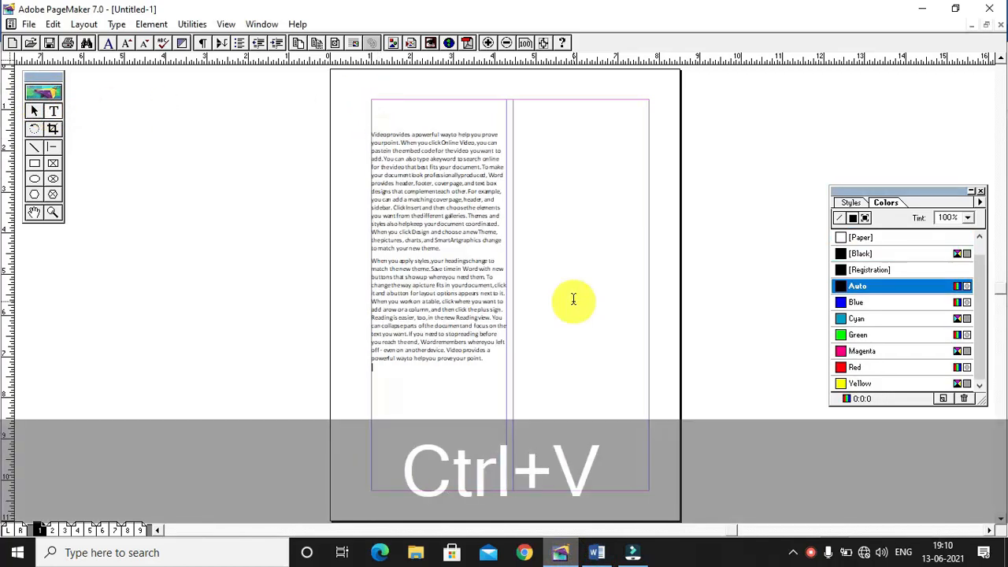
pyautogui.click(370, 259)
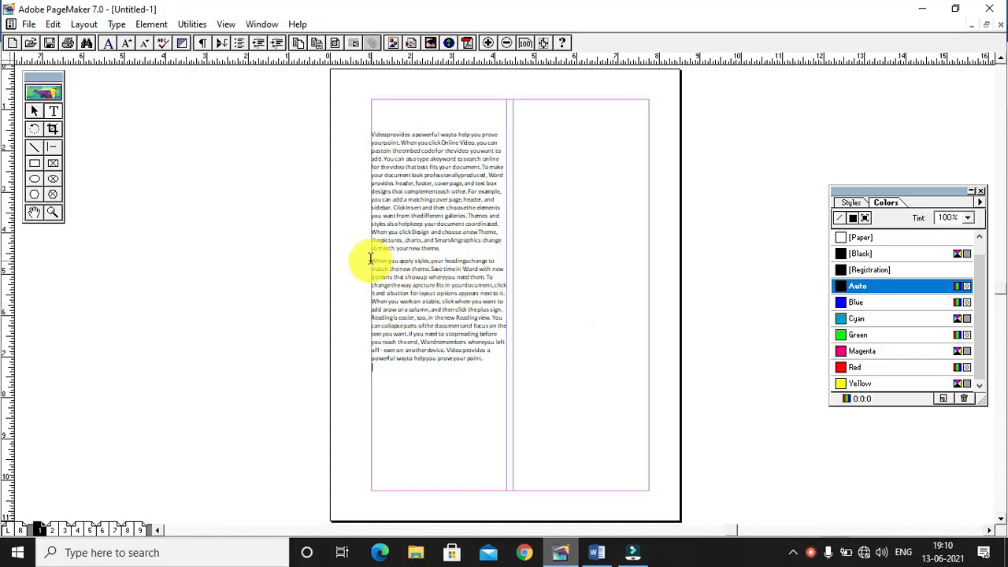
# Step: Copy the third paragraph of the Word document and paste it into the right column of the PageMaker page, starting lower than the left text
pyautogui.click(596, 557)
pyautogui.scroll(-3, 315, 394)
pyautogui.moveTo(236, 345); pyautogui.dragTo(374, 466)
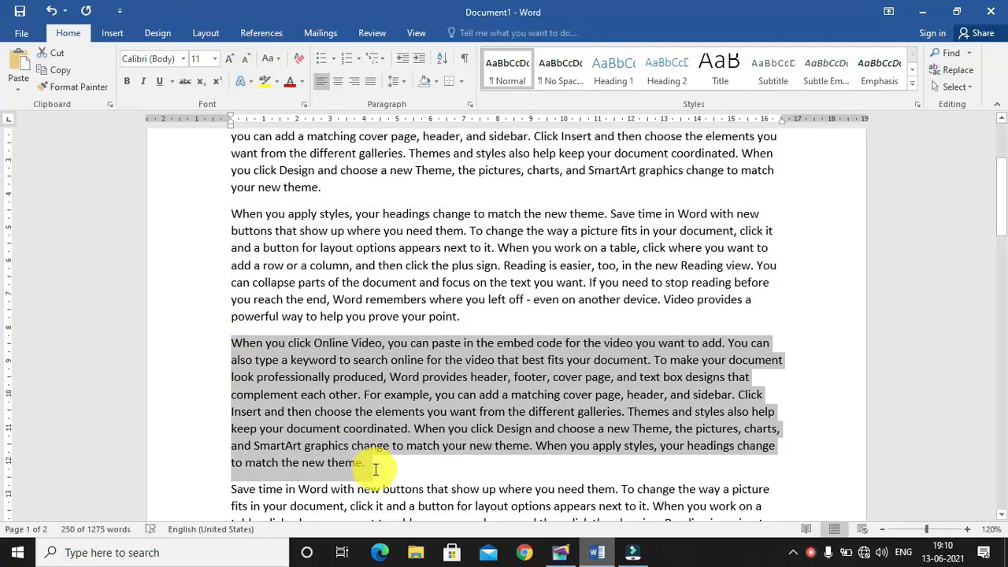
pyautogui.hotkey('ctrl', 'c')
pyautogui.click(561, 552)
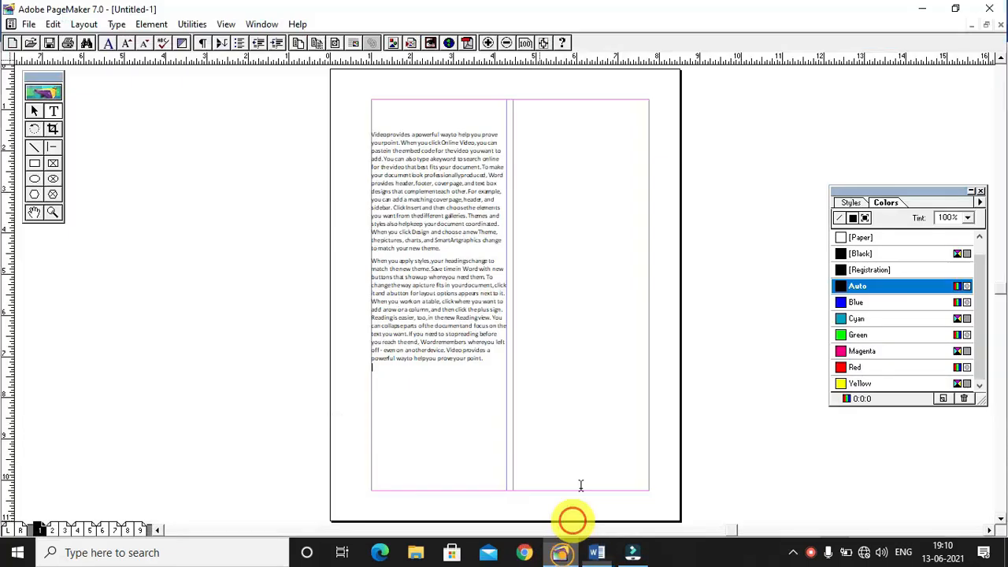
pyautogui.hotkey('ctrl', 'v')
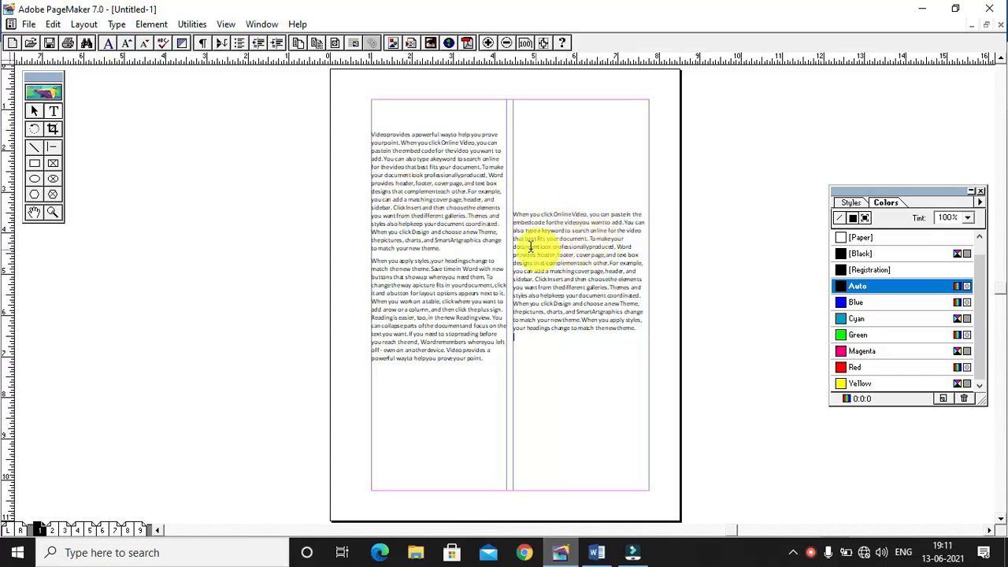
# Step: Select both text blocks and run Balance Columns with bottom alignment and leftover lines added to the left column
pyautogui.click(34, 111)
pyautogui.click(398, 218)
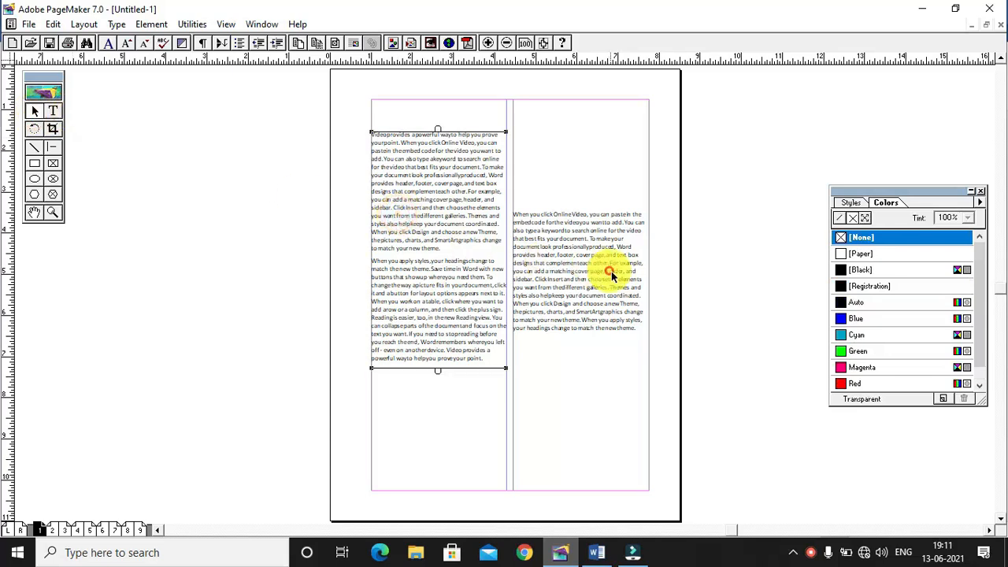
pyautogui.keyDown('shift'); pyautogui.click(606, 272); pyautogui.keyUp('shift')
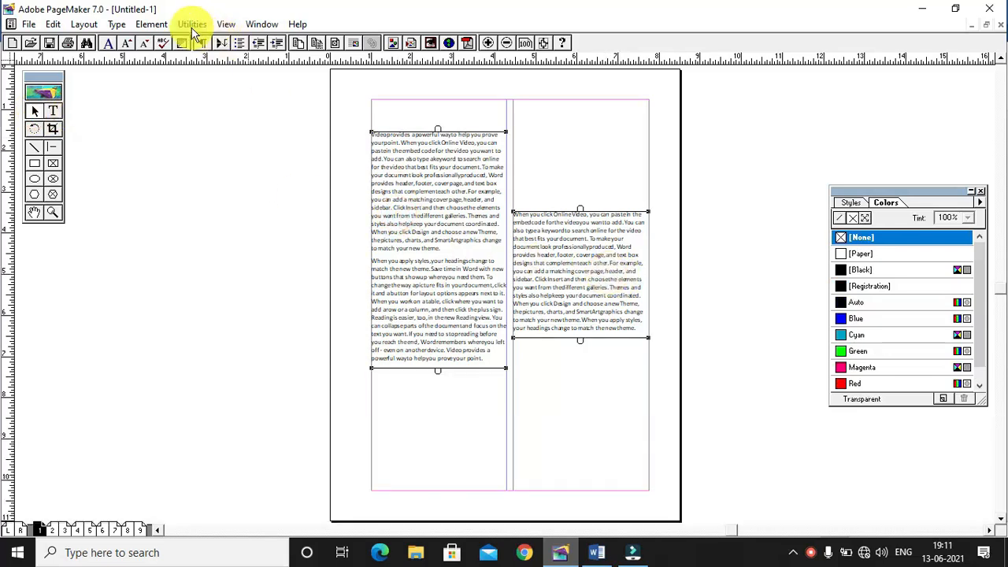
pyautogui.click(192, 24)
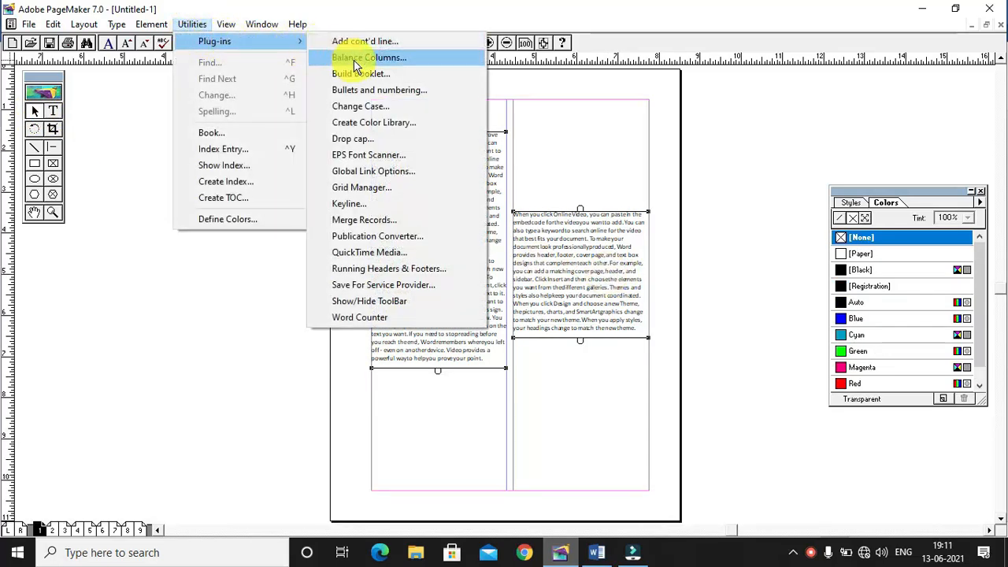
pyautogui.click(355, 59)
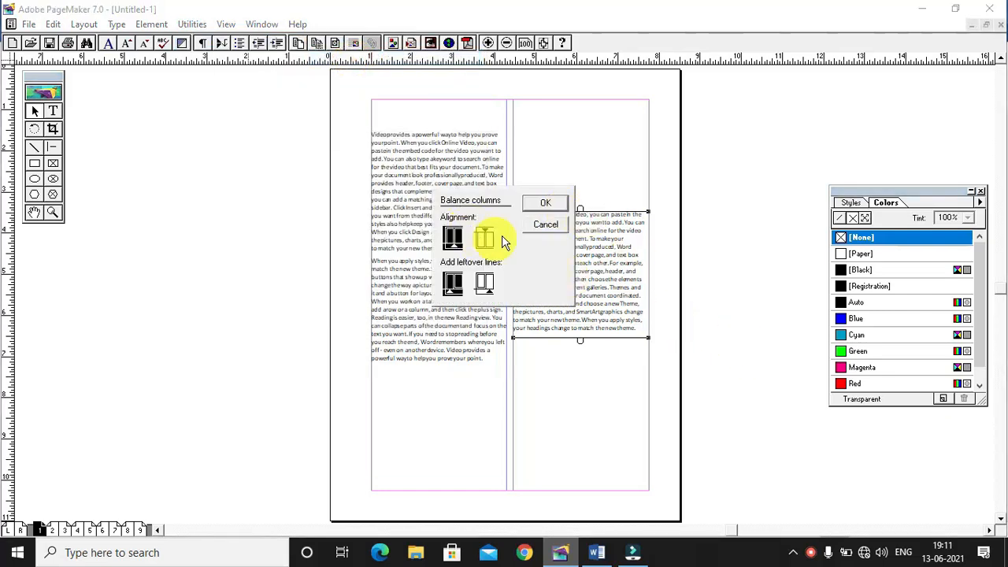
pyautogui.hotkey('ctrl', '4')
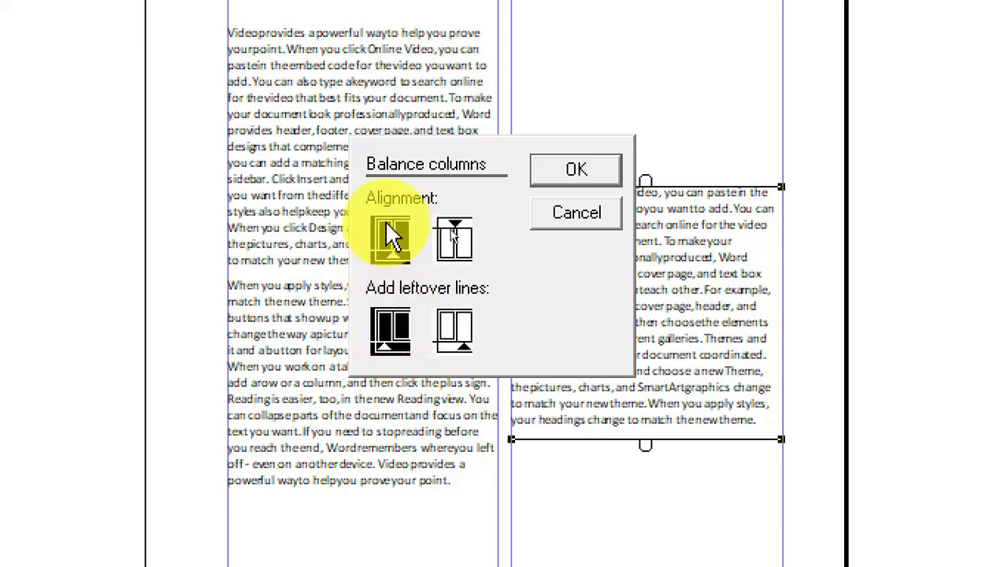
pyautogui.click(578, 169)
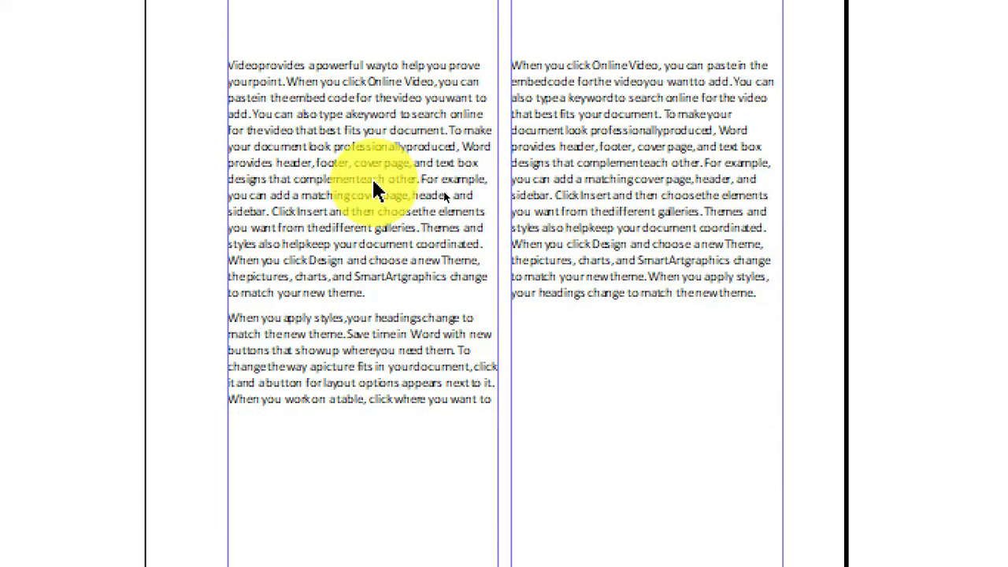
# Step: Move the left column's text block down past the top of the right one and extend its lower edge to reveal the cut-off text
pyautogui.click(607, 197)
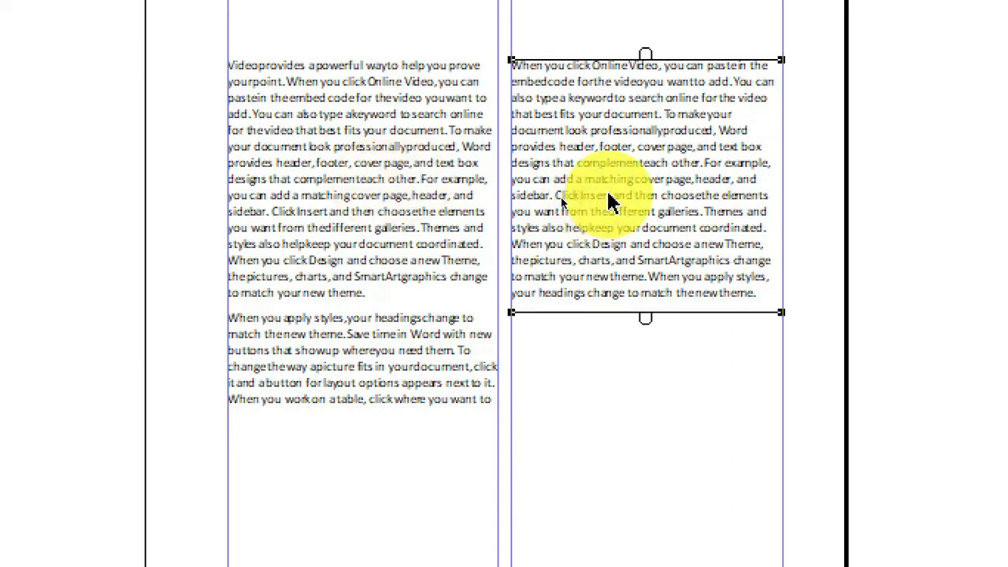
pyautogui.click(331, 196)
pyautogui.moveTo(331, 197); pyautogui.dragTo(339, 296)
pyautogui.scroll(-2, 484, 507)
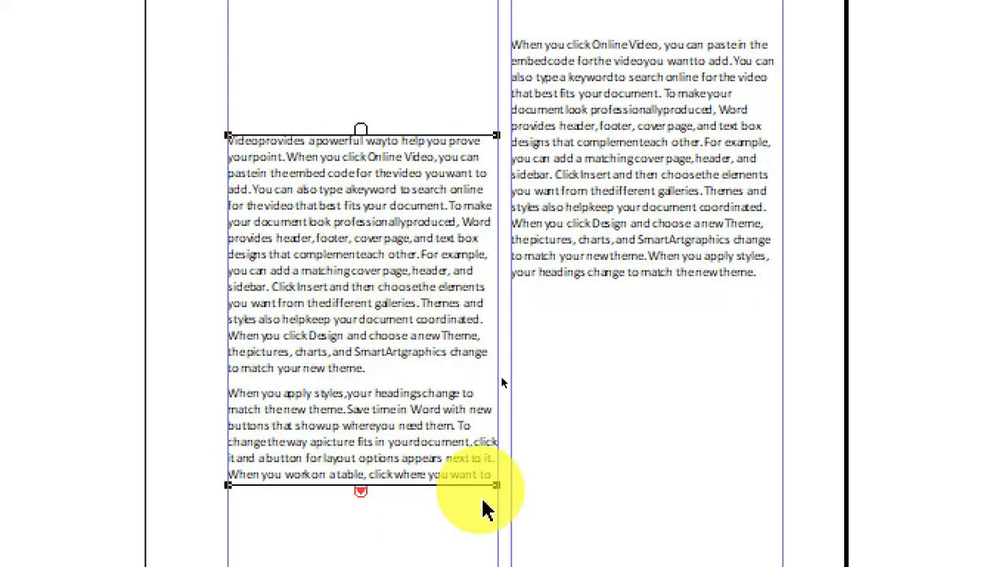
pyautogui.moveTo(496, 430)
pyautogui.mouseDown()
pyautogui.moveTo(483, 496)
pyautogui.moveTo(496, 493)
pyautogui.moveTo(489, 493)
pyautogui.moveTo(499, 504)
pyautogui.mouseUp()
# Step: Select both text blocks and run Balance Columns with top alignment and leftover lines added to the left column
pyautogui.scroll(5, 416, 89)
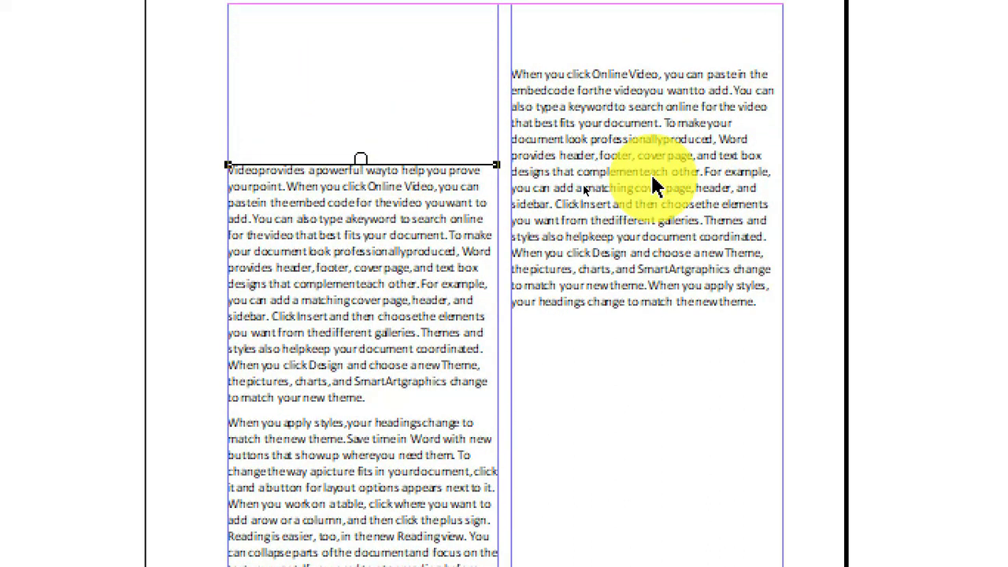
pyautogui.click(654, 189)
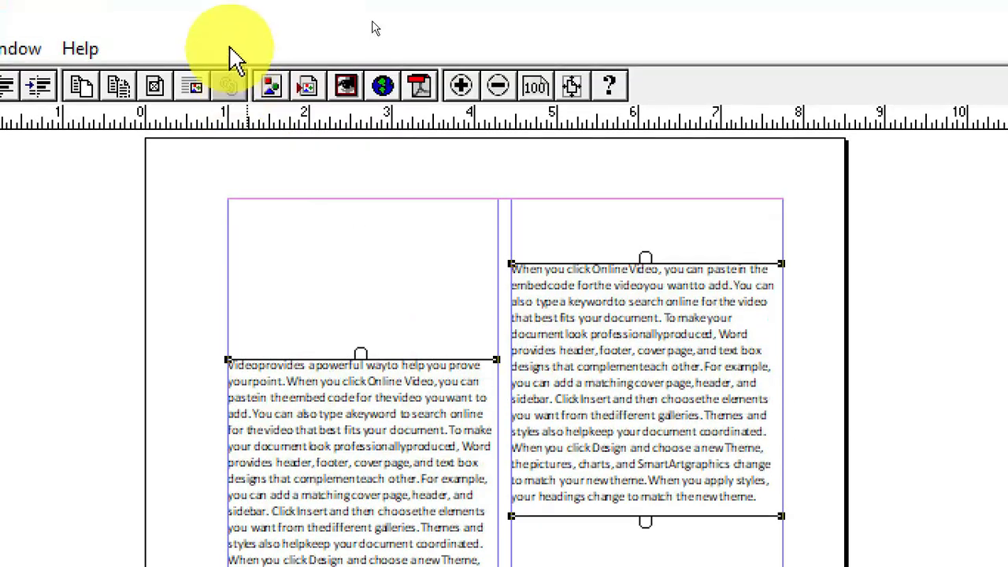
pyautogui.click(126, 47)
pyautogui.moveTo(163, 82)
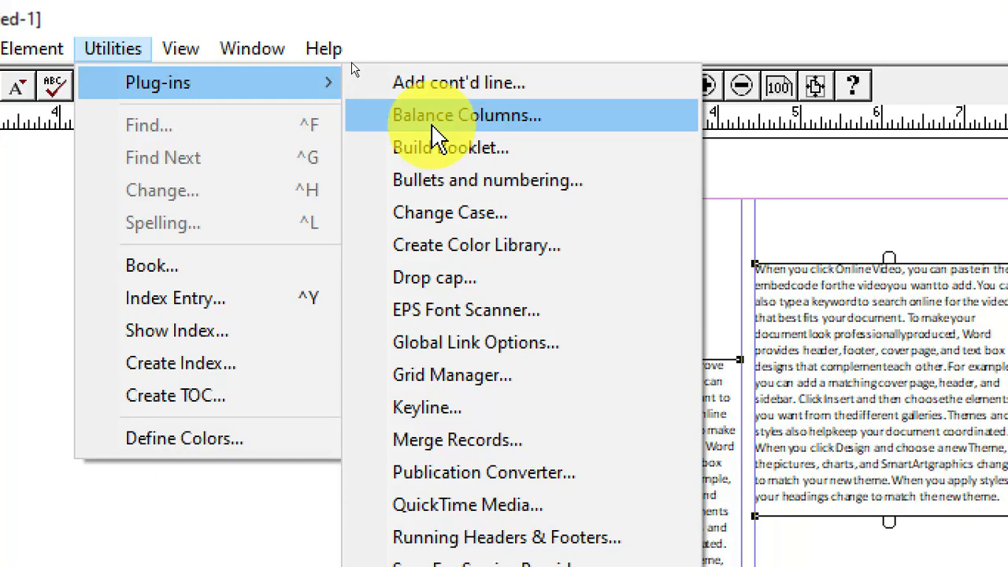
pyautogui.click(432, 126)
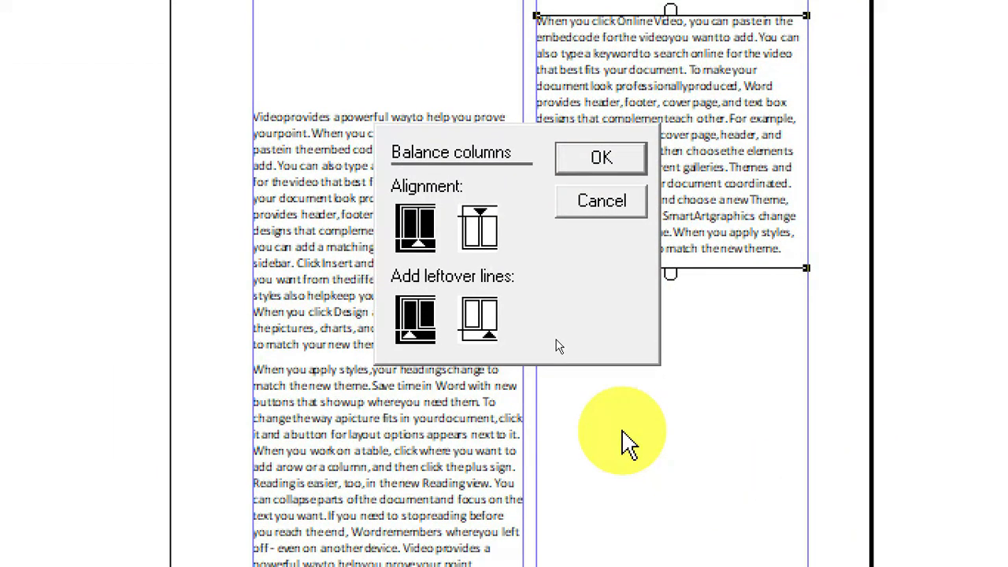
pyautogui.click(482, 230)
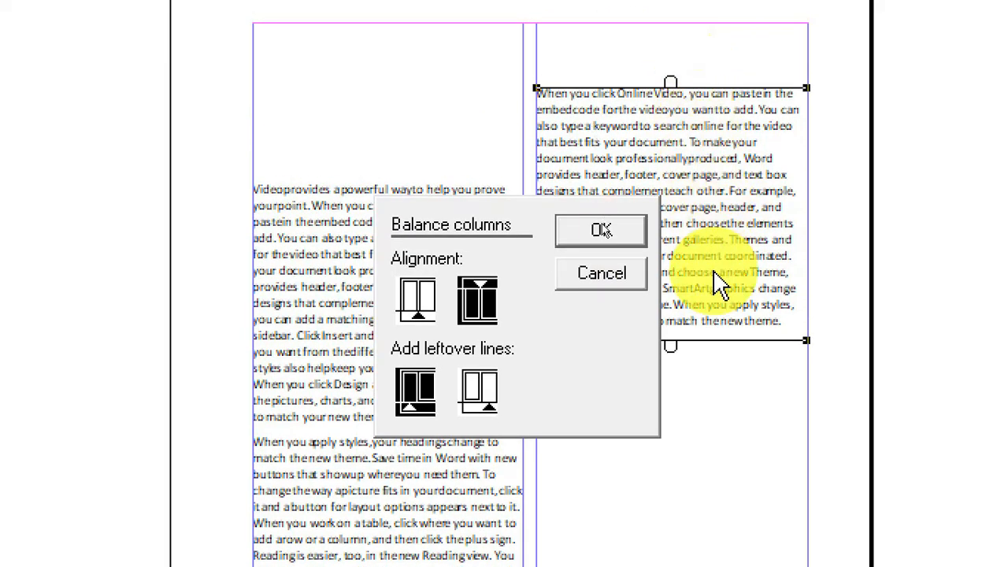
pyautogui.click(479, 300)
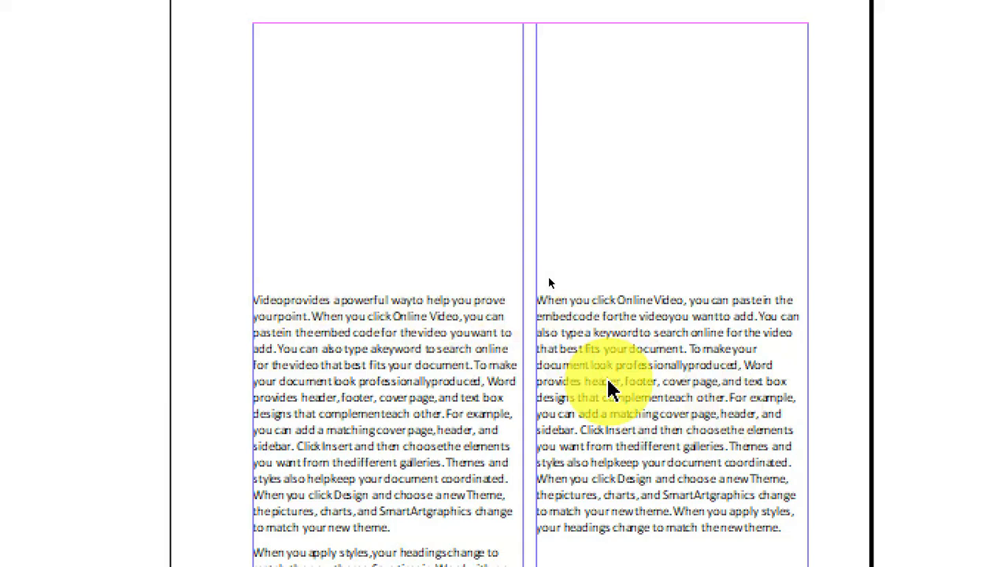
pyautogui.scroll(-3, 662, 504)
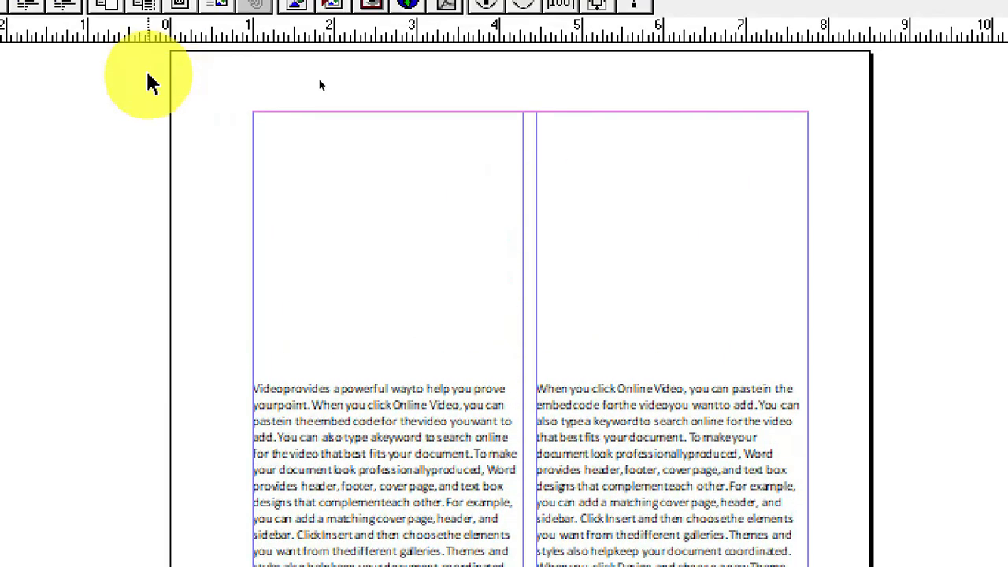
pyautogui.click(132, 53)
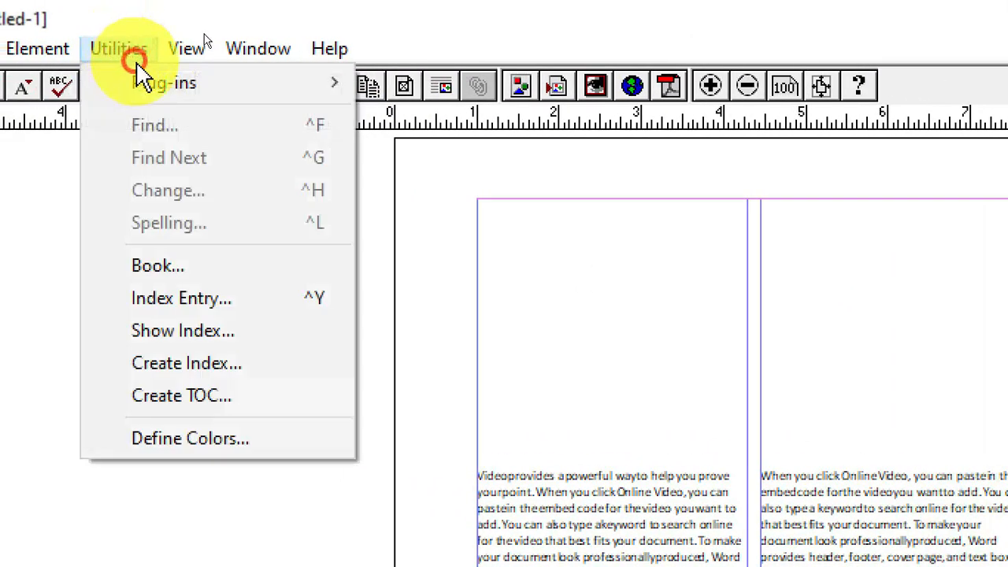
pyautogui.moveTo(287, 87)
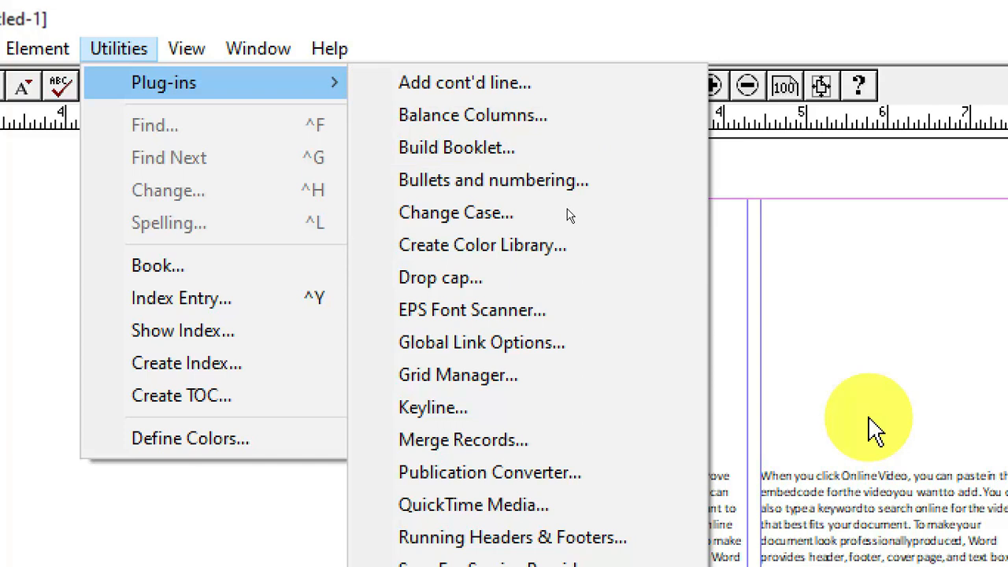
pyautogui.click(868, 418)
pyautogui.click(671, 383)
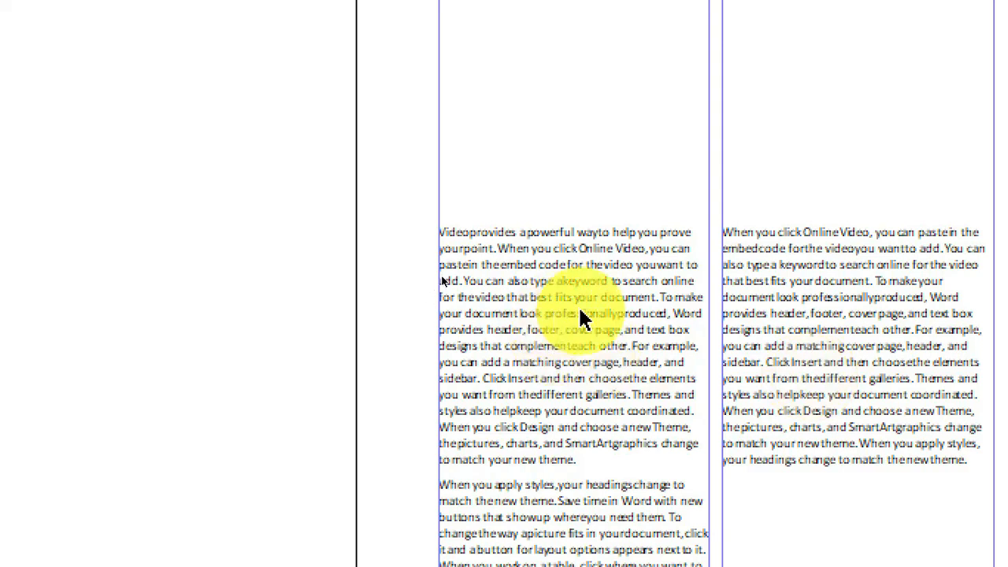
# Step: Move the left and right text blocks up within their columns so they start at about the same height
pyautogui.moveTo(587, 312); pyautogui.dragTo(590, 130)
pyautogui.click(960, 420)
pyautogui.moveTo(880, 419); pyautogui.dragTo(764, 169)
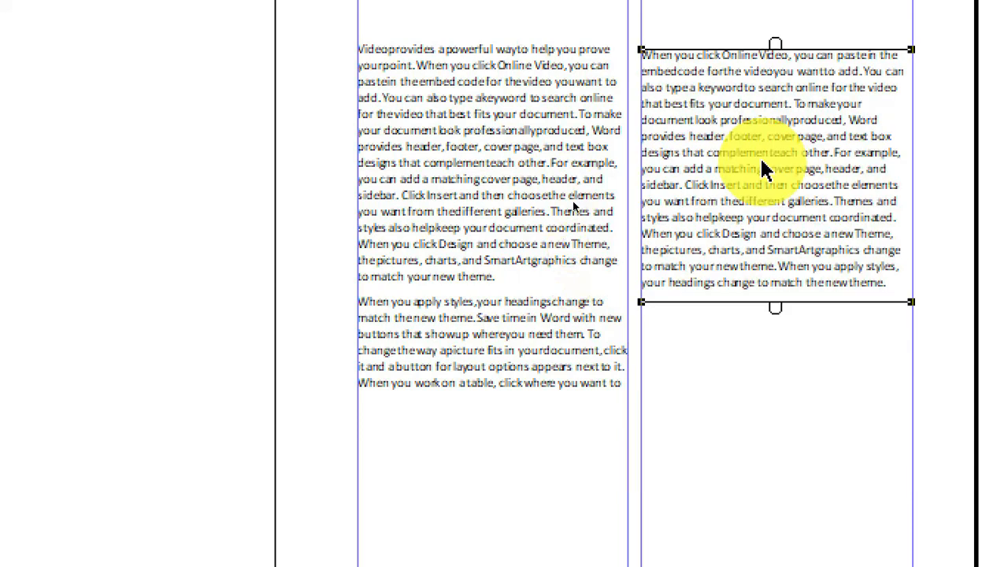